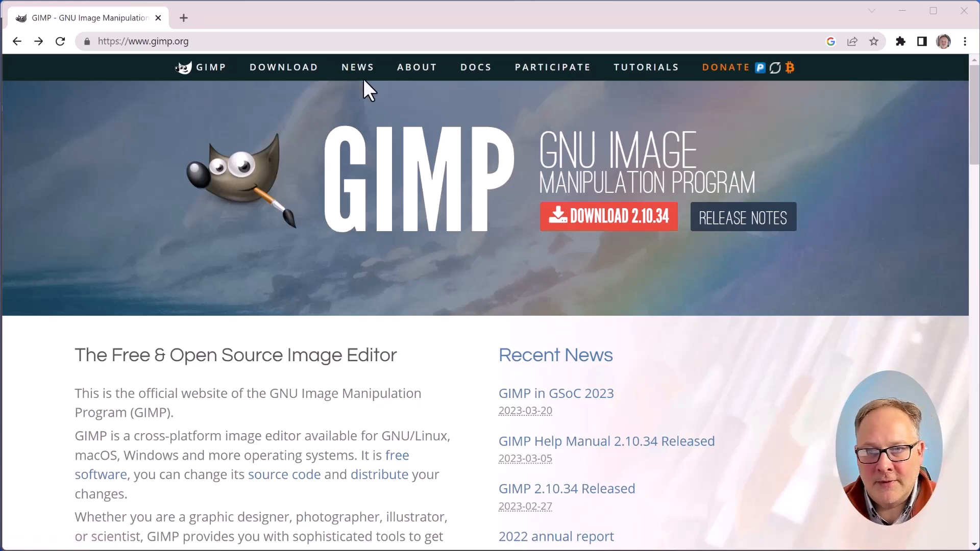
Browse the GIMP 2.10.34 downloads page and view the macOS download options
left_click(609, 231)
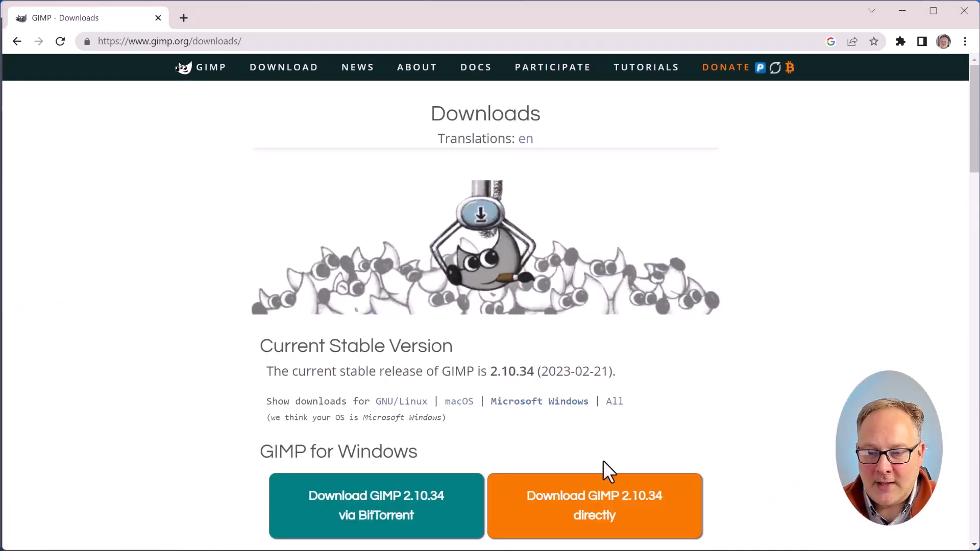
left_click(459, 402)
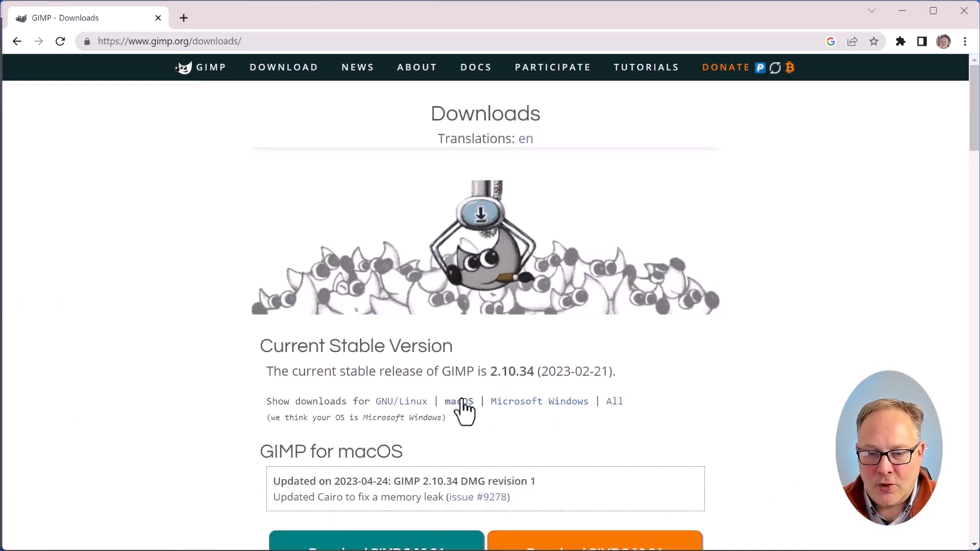
scroll(516, 423, "down", 3)
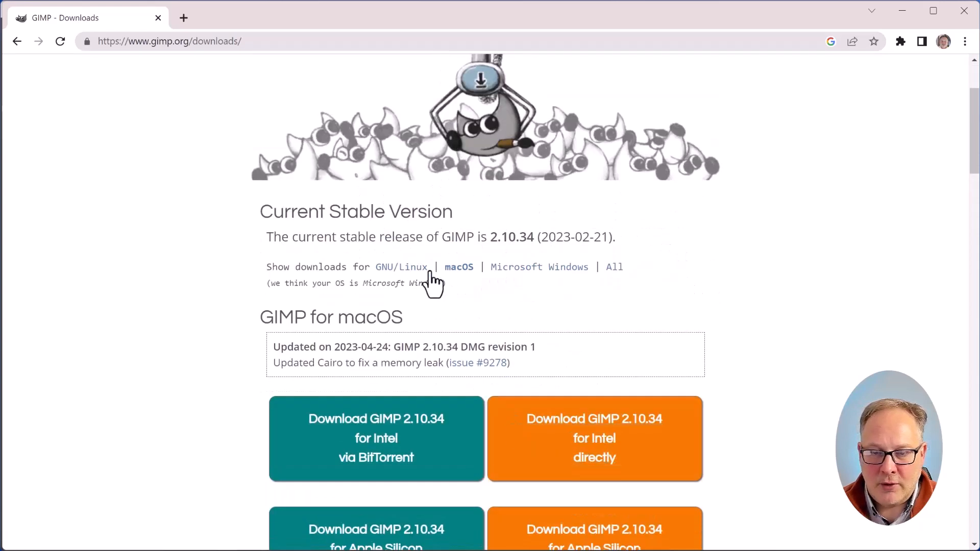
scroll(281, 217, "up", 1)
scroll(280, 217, "up", 2)
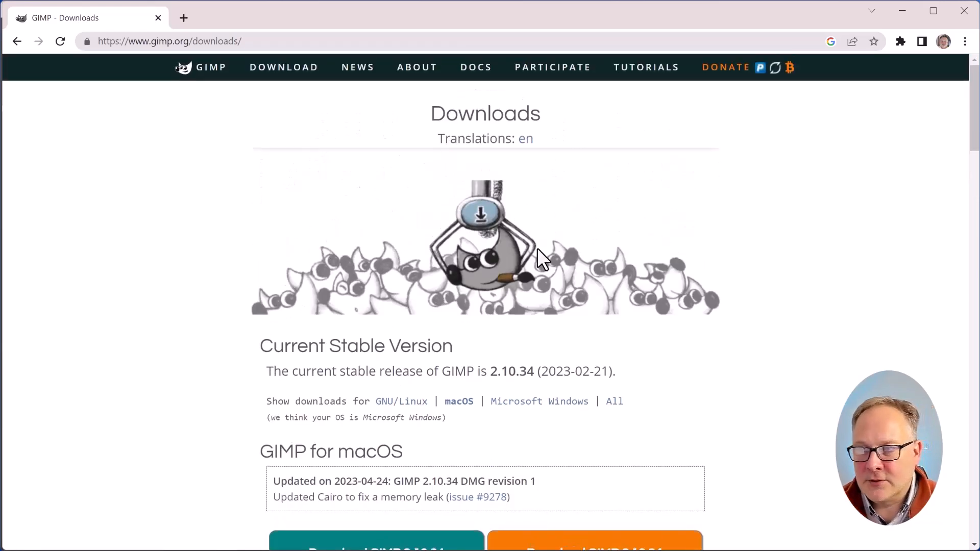
left_click(17, 41)
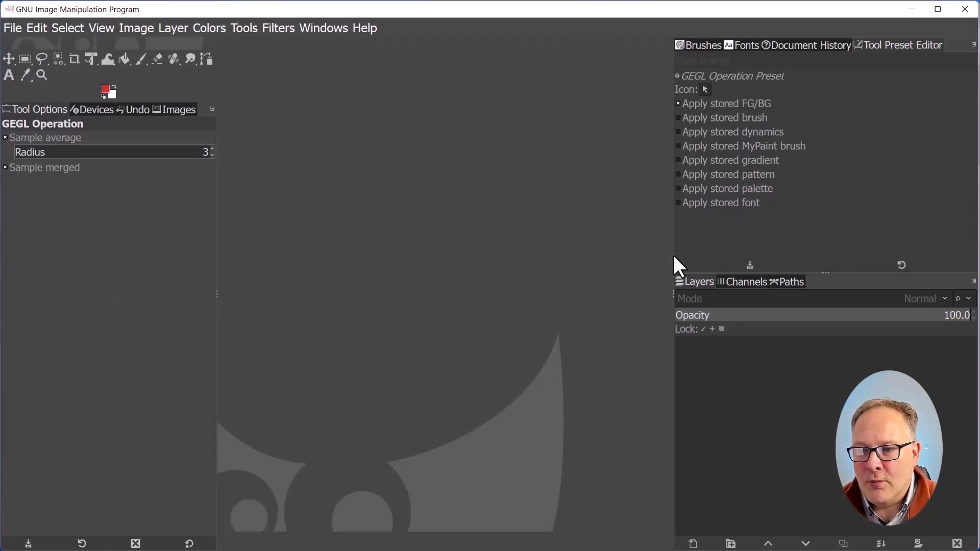
Narrow the dock panel and open the Virgin Gorda TIFF satellite image in GIMP from the Downloads folder
left_click_drag(673, 256, 671, 234)
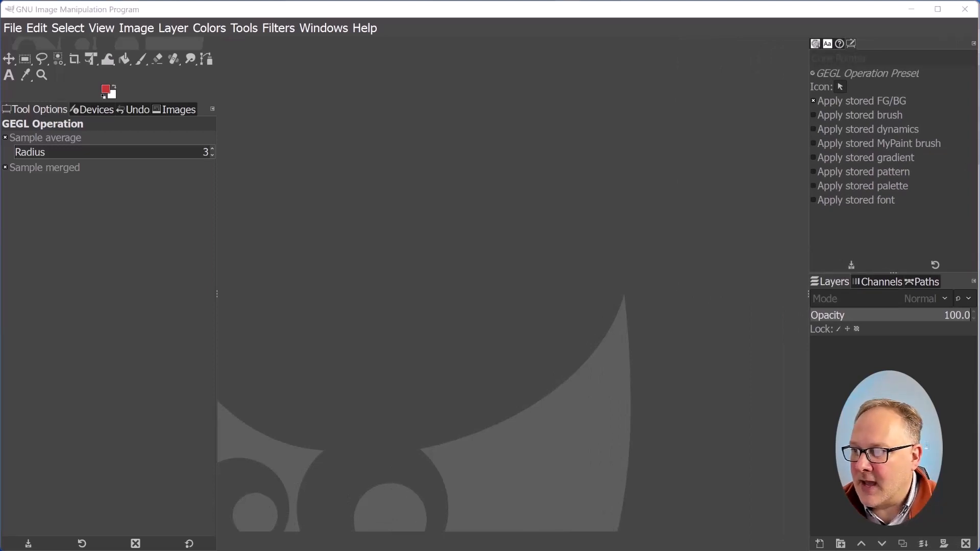
key("alt+Tab")
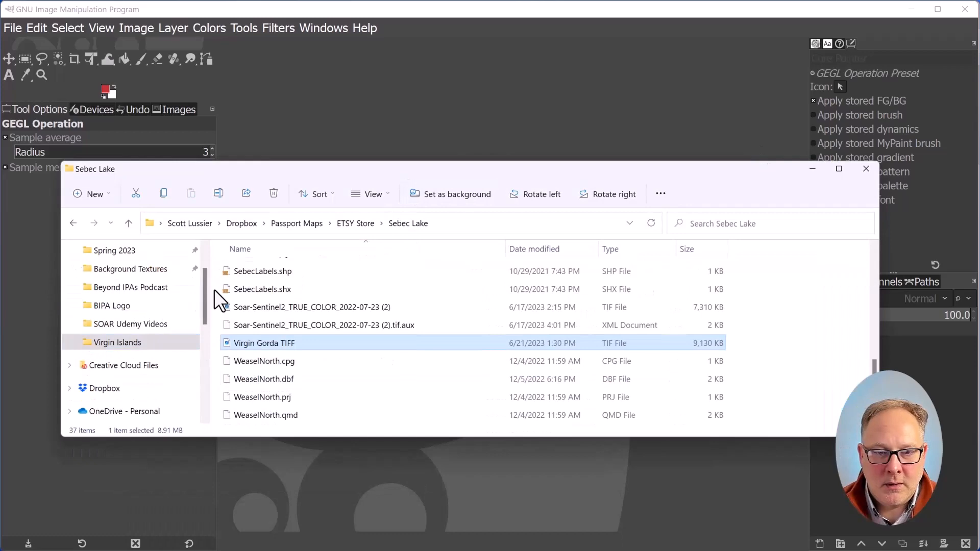
scroll(204, 263, "up", 3)
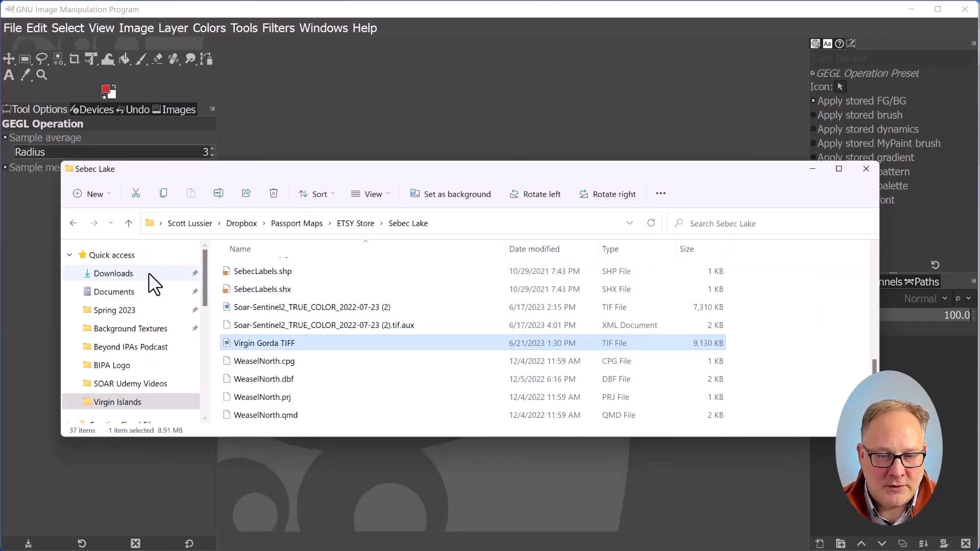
left_click(133, 275)
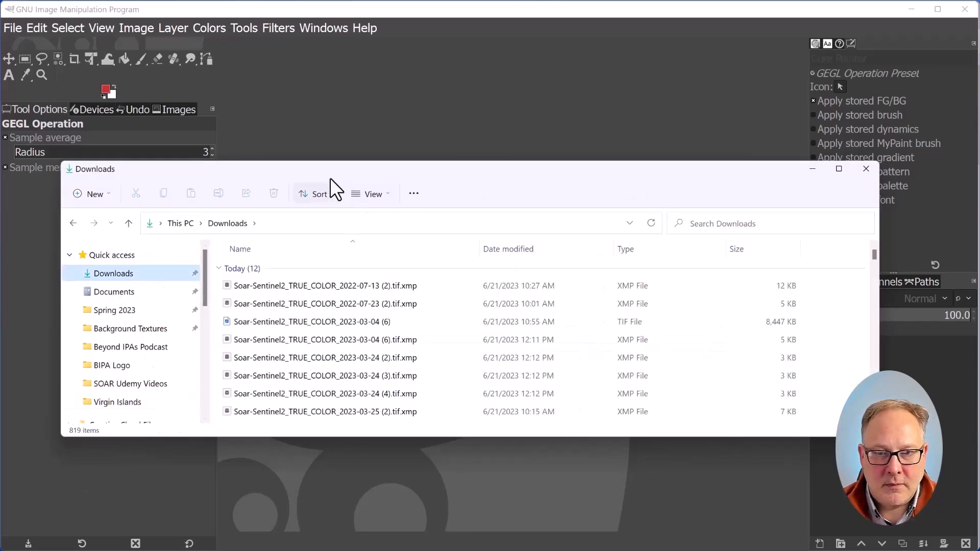
left_click_drag(331, 173, 979, 82)
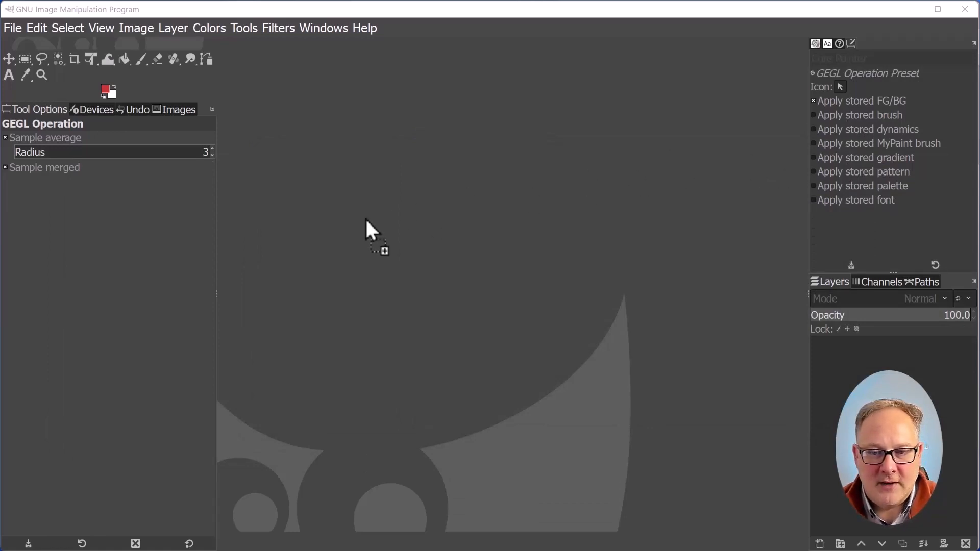
left_click_drag(366, 217, 366, 218)
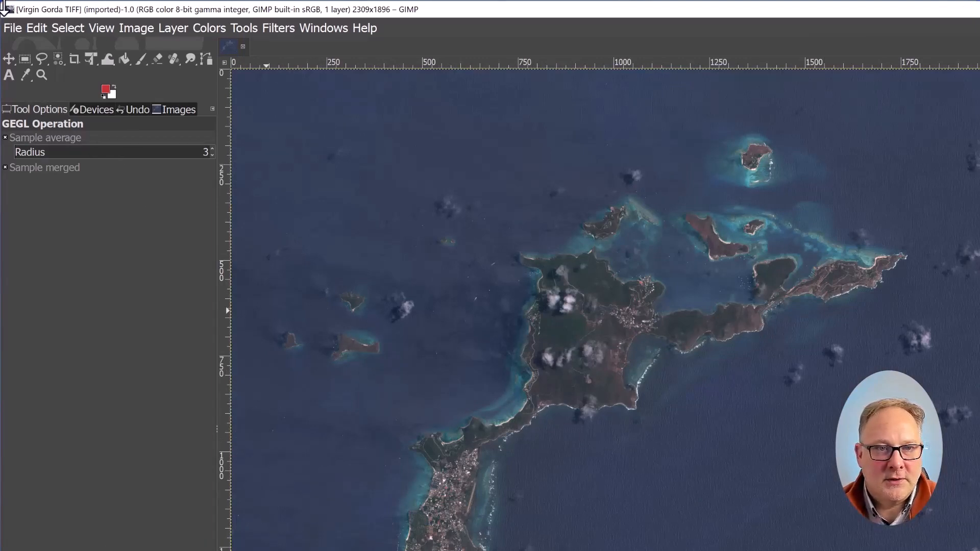
Resize the GIMP window so it fills the screen
left_click_drag(5, 4, 29, 8)
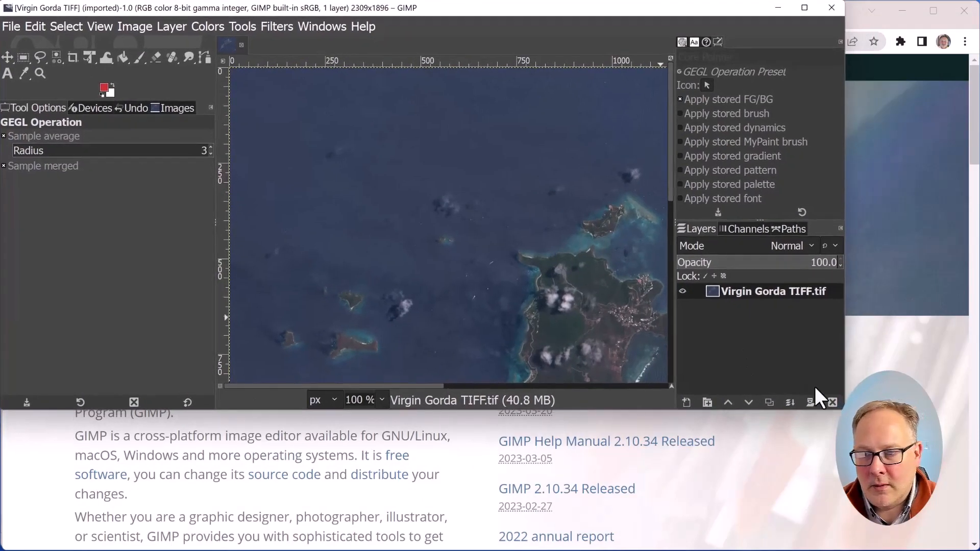
left_click_drag(838, 405, 972, 543)
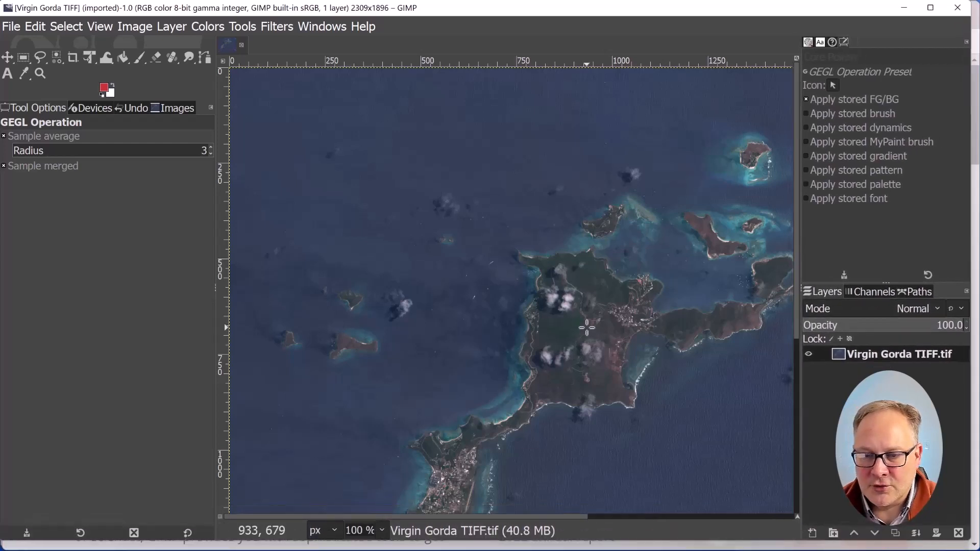
scroll(338, 244, "down", 3)
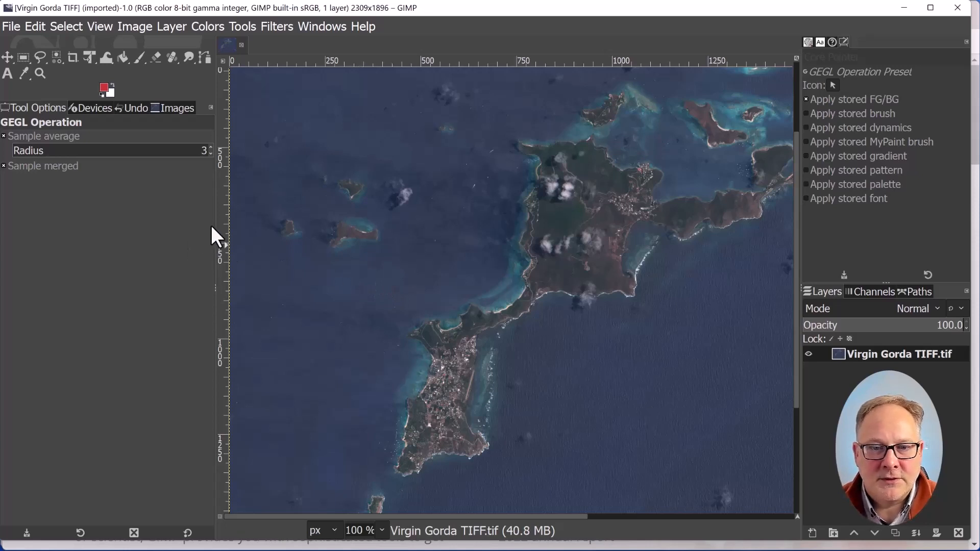
left_click_drag(215, 236, 211, 225)
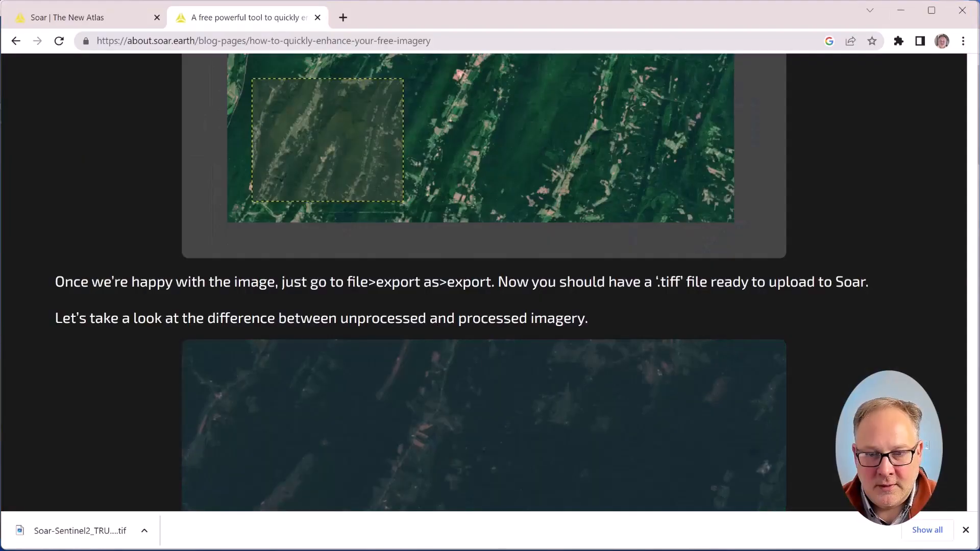
Scroll to the top of the Soar article on enhancing satellite imagery
left_click_drag(973, 370, 970, 38)
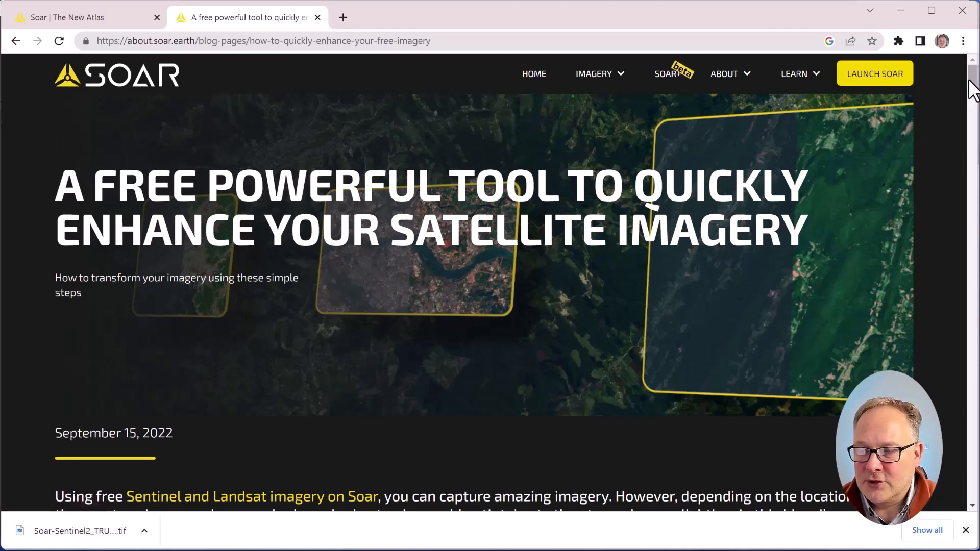
mouse_move(974, 80)
left_mouse_down()
mouse_move(963, 147)
mouse_move(973, 122)
mouse_move(970, 204)
mouse_move(970, 78)
left_mouse_up()
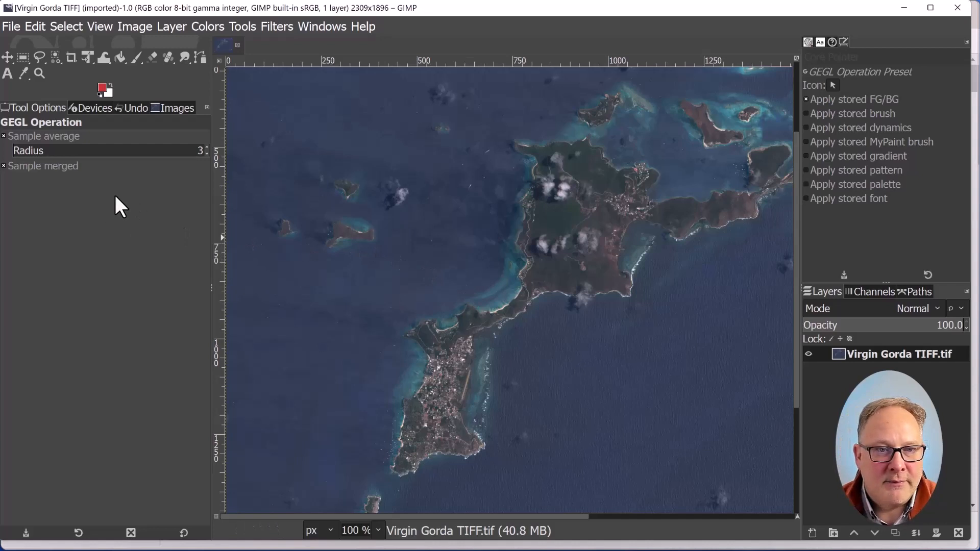
left_click(135, 27)
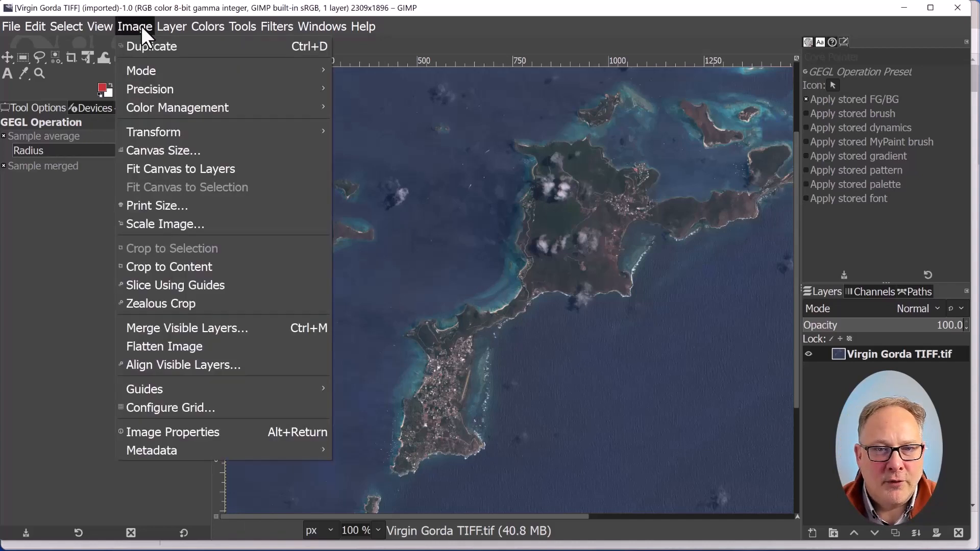
left_click(170, 26)
left_click(170, 26)
Apply Exposure to the image with black level 0.016 and exposure 0.520
left_click(204, 25)
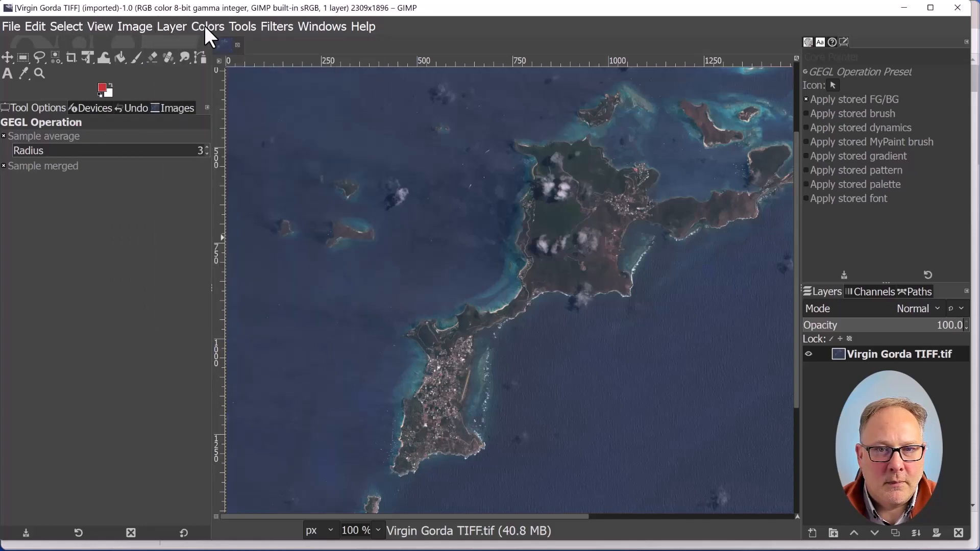
left_click(205, 25)
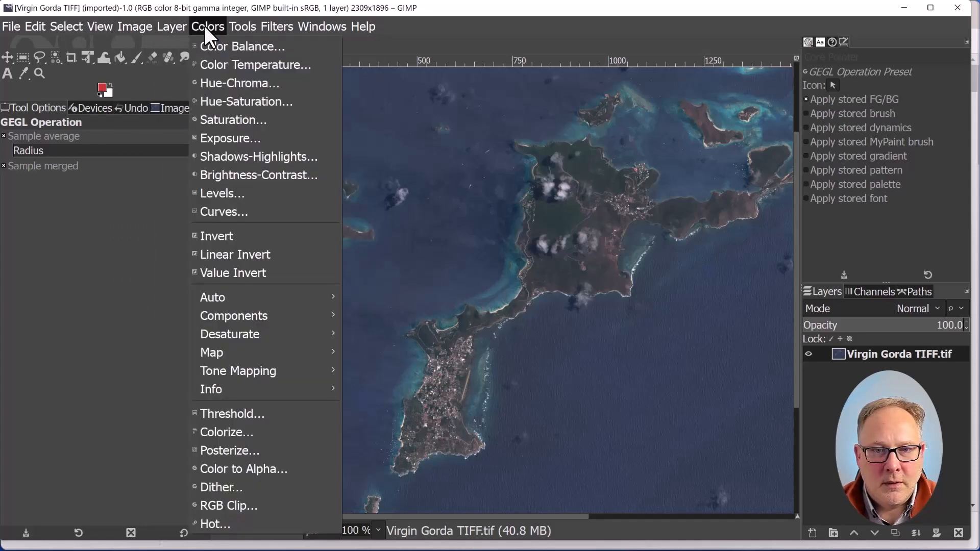
left_click(220, 136)
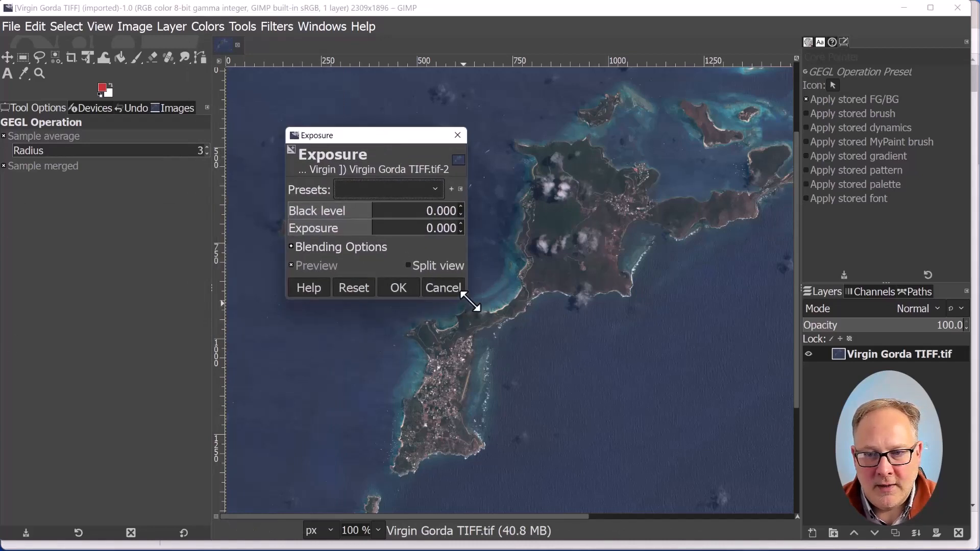
left_click_drag(470, 302, 603, 358)
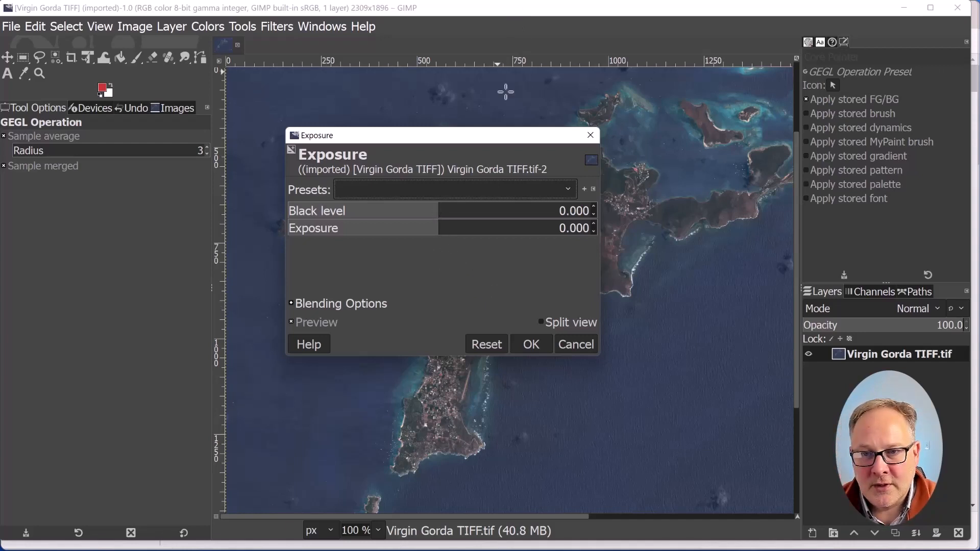
left_click_drag(475, 139, 214, 78)
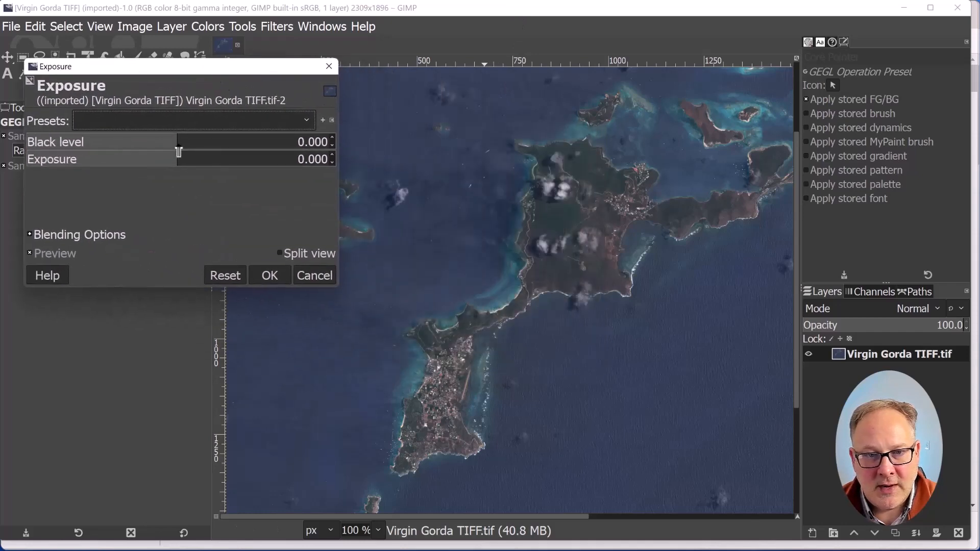
left_click_drag(178, 146, 186, 163)
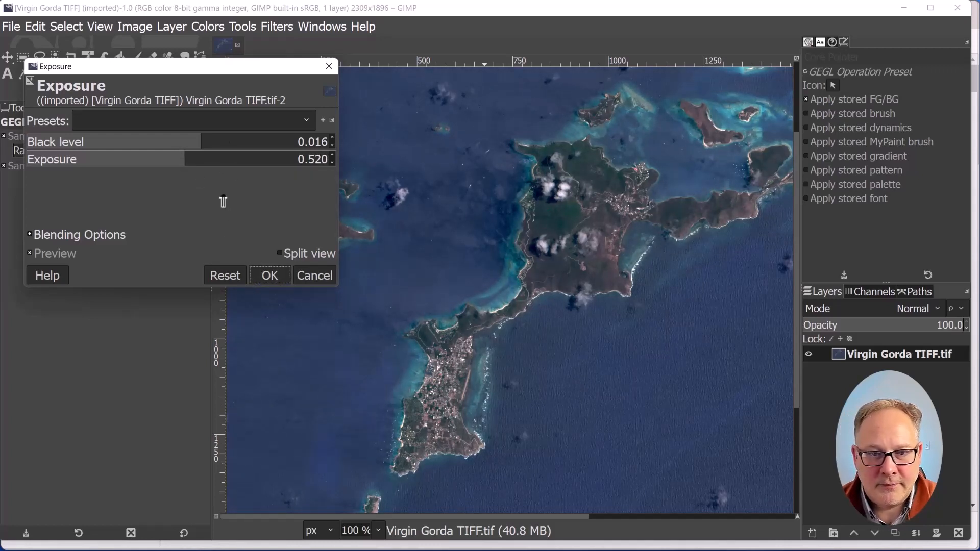
left_click(286, 267)
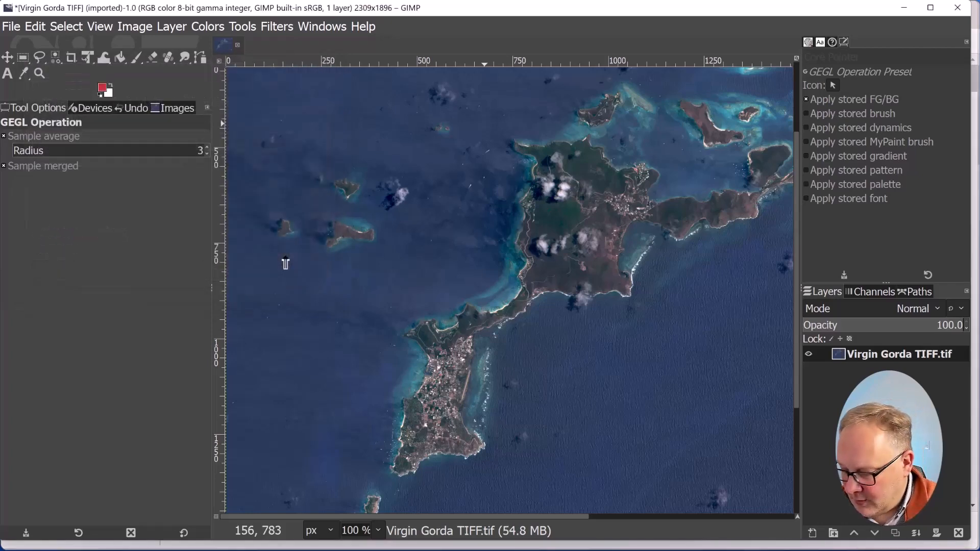
Apply Color Temperature with original temperature 8745.5 and intended temperature 9490.9
left_click(219, 26)
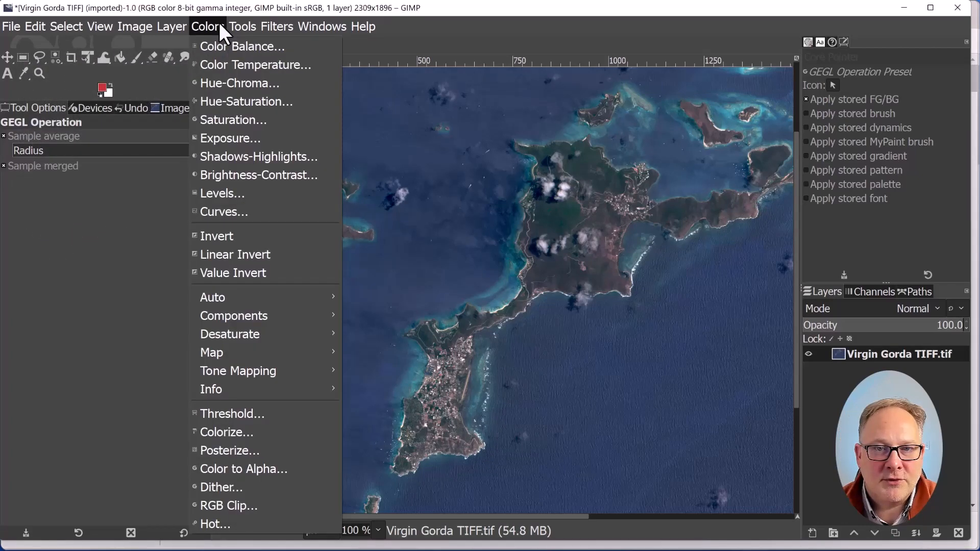
left_click(240, 63)
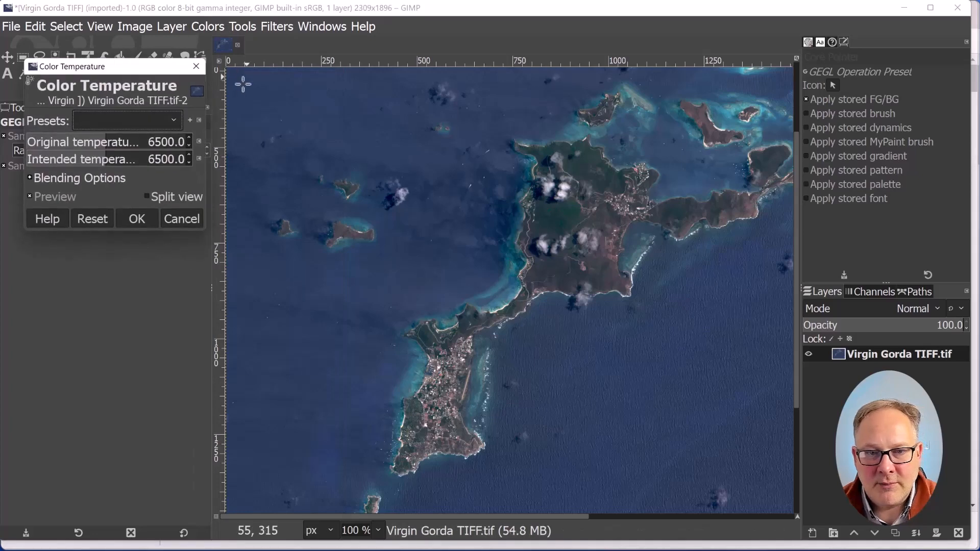
left_click_drag(205, 229, 279, 303)
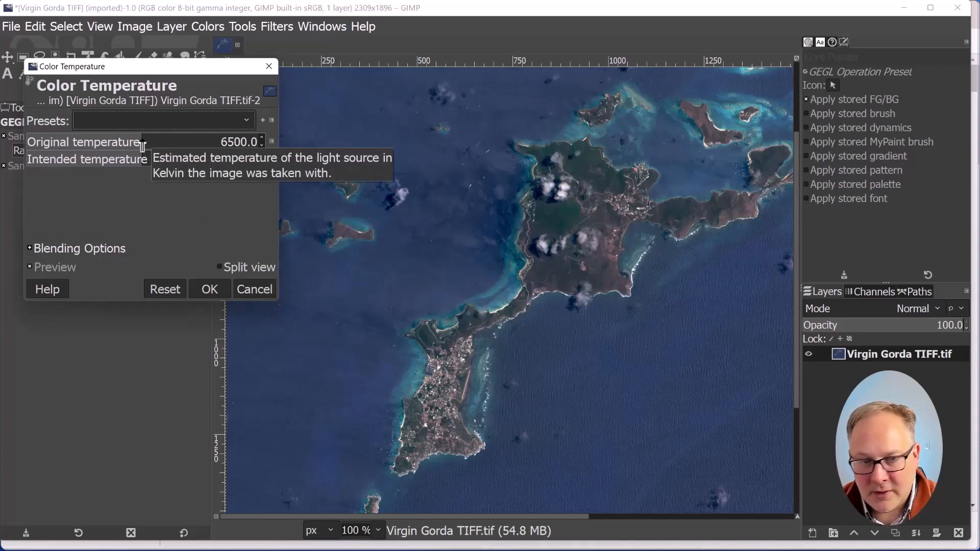
left_click_drag(143, 147, 205, 159)
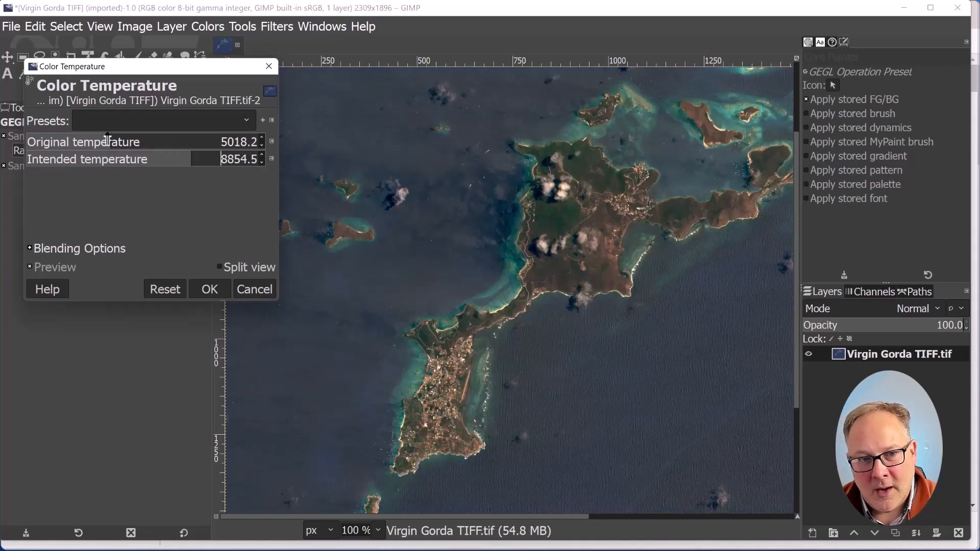
left_click_drag(112, 142, 188, 145)
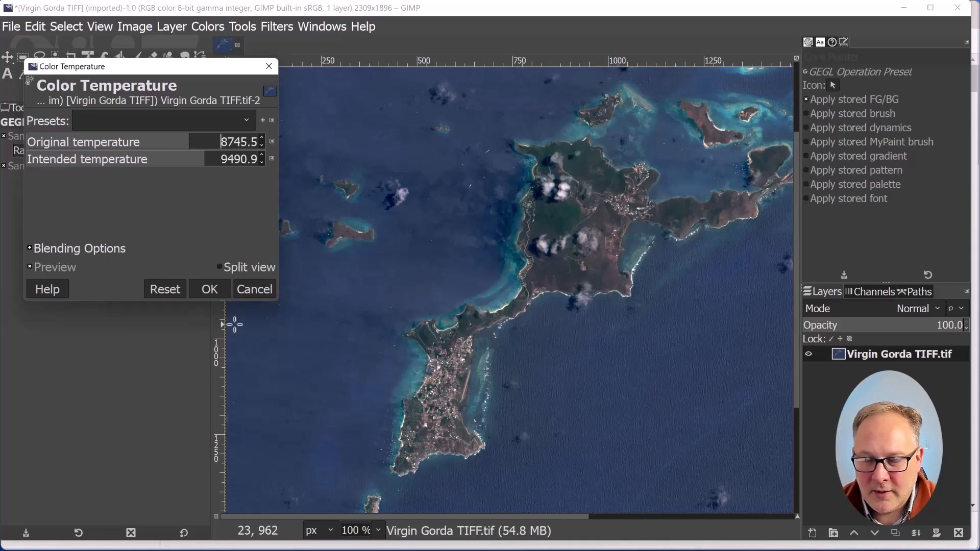
left_click(210, 289)
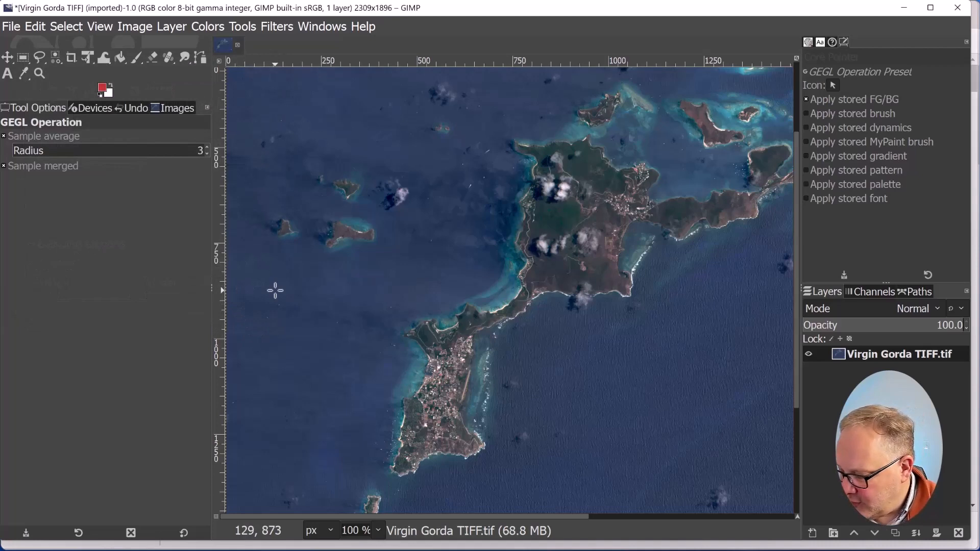
Open Shadows-Highlights, widen its dialog, and set the white point adjustment to 10.000
left_click(217, 27)
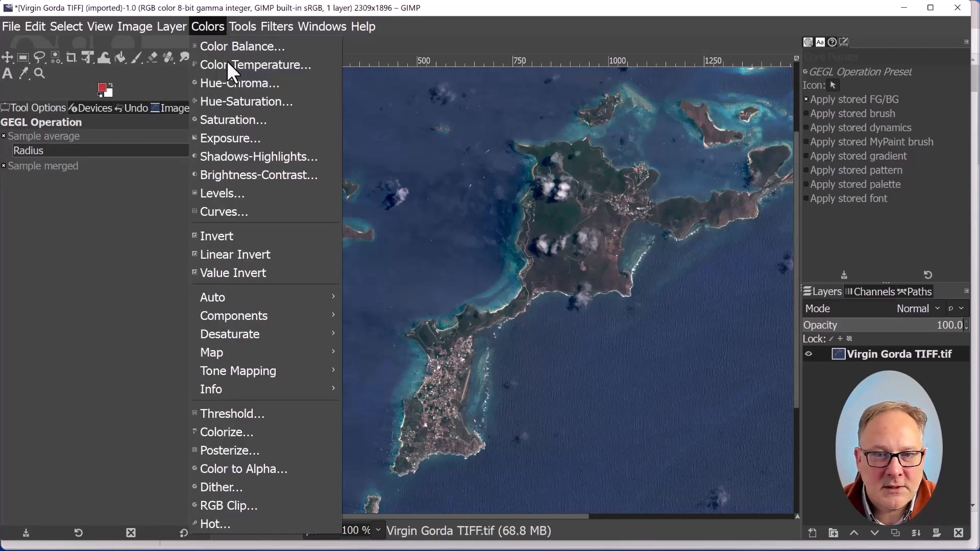
left_click(271, 157)
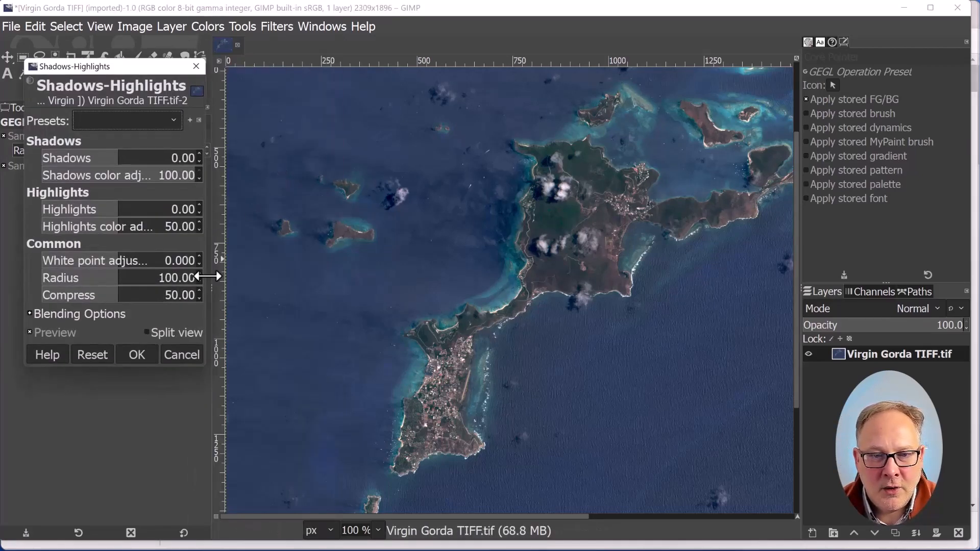
left_click_drag(209, 273, 308, 278)
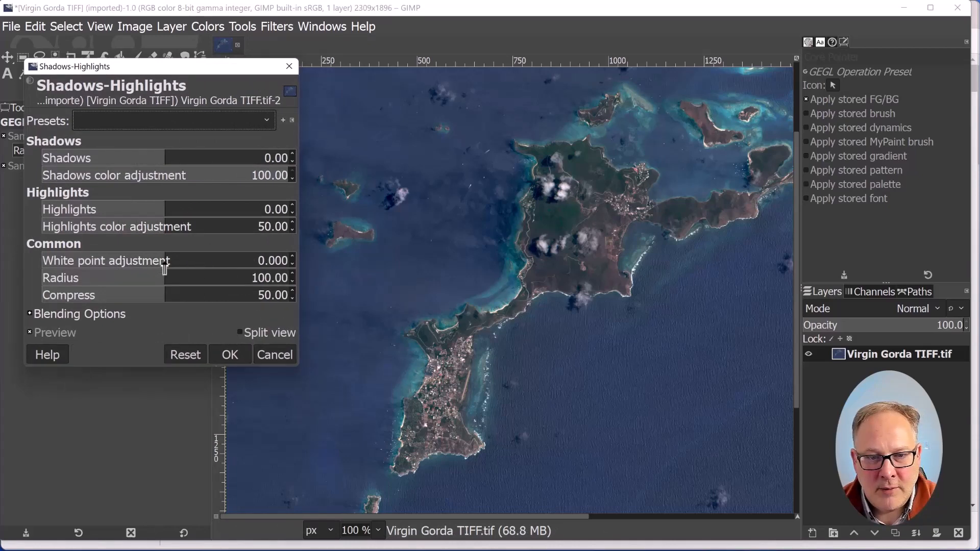
left_click_drag(166, 263, 276, 268)
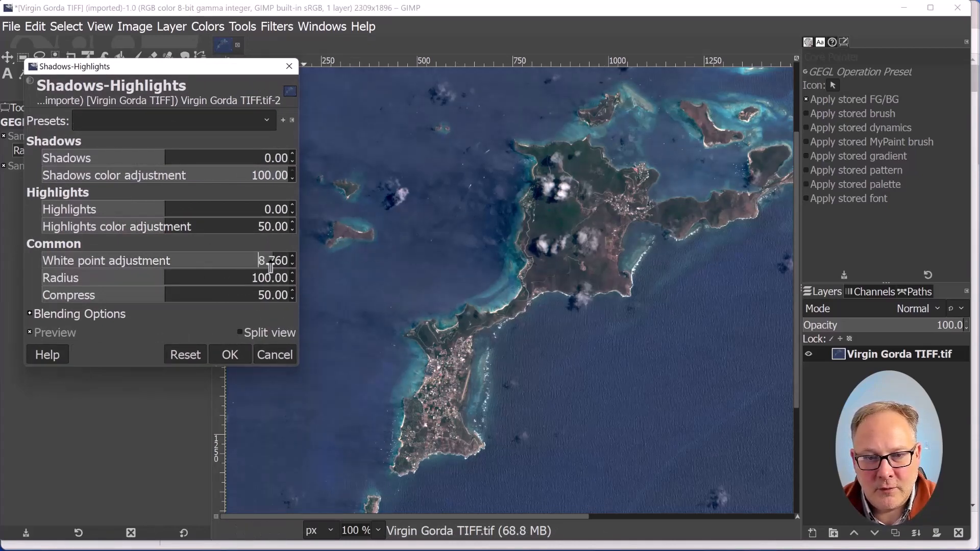
left_click_drag(270, 263, 296, 263)
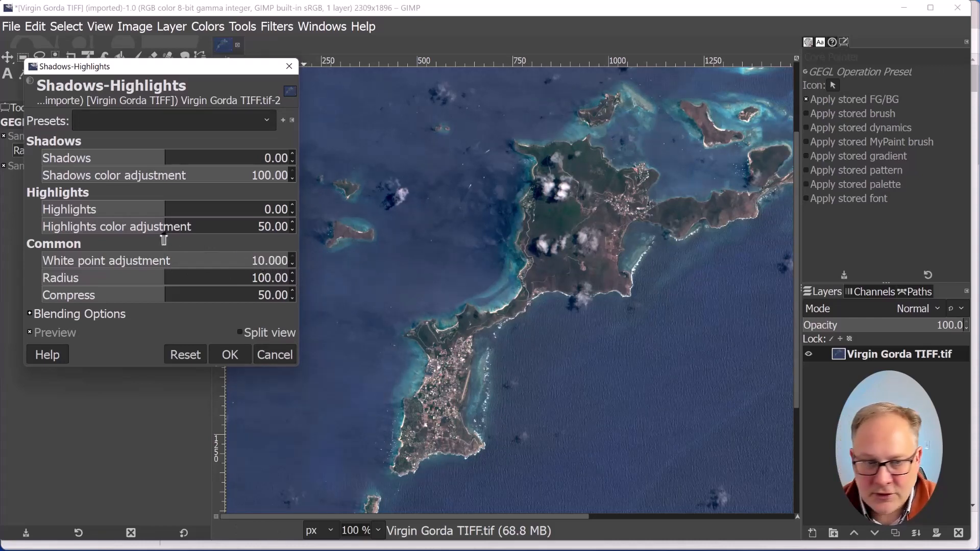
Set Shadows to 15.04 and Highlights to 44.81, then apply the Shadows-Highlights adjustment
mouse_move(168, 160)
left_mouse_down()
mouse_move(195, 161)
mouse_move(176, 166)
left_mouse_up()
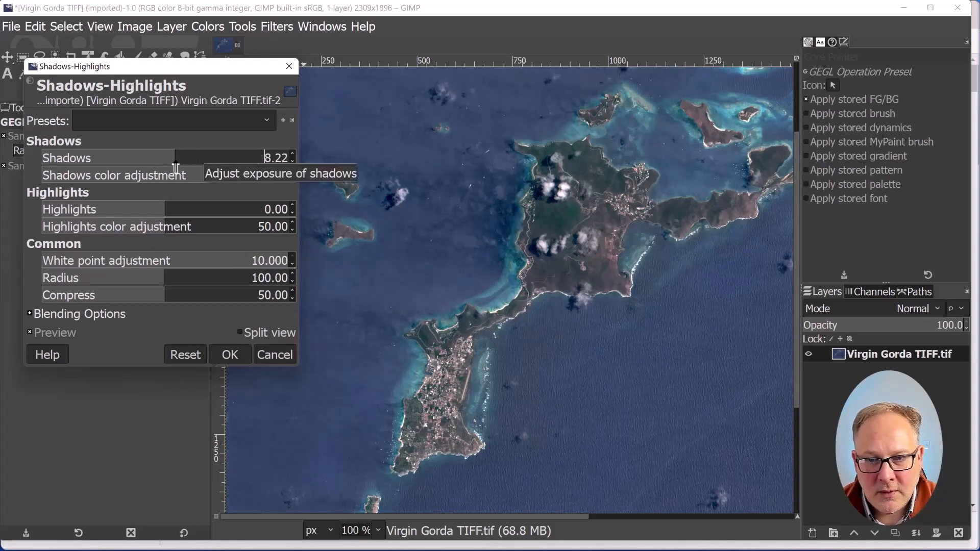
left_click_drag(162, 208, 207, 212)
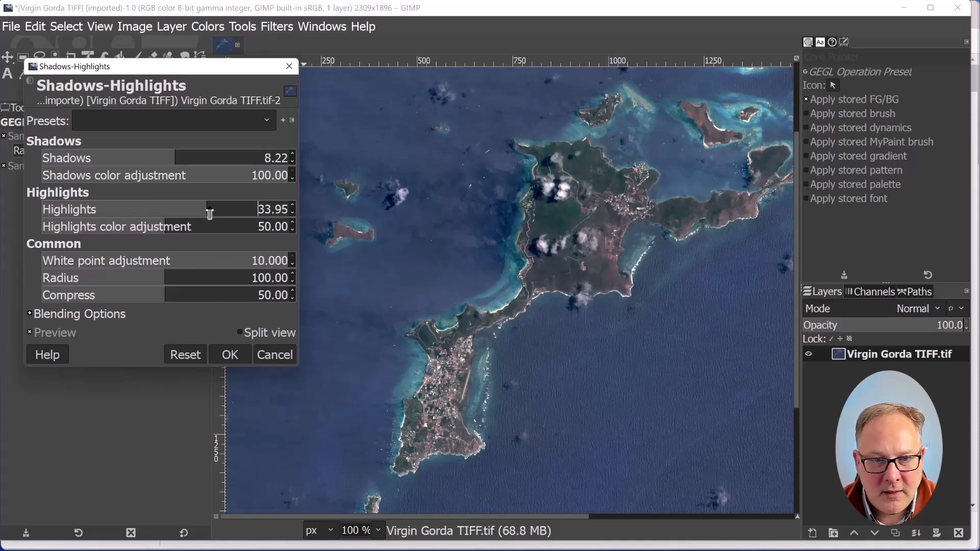
left_click_drag(209, 212, 214, 211)
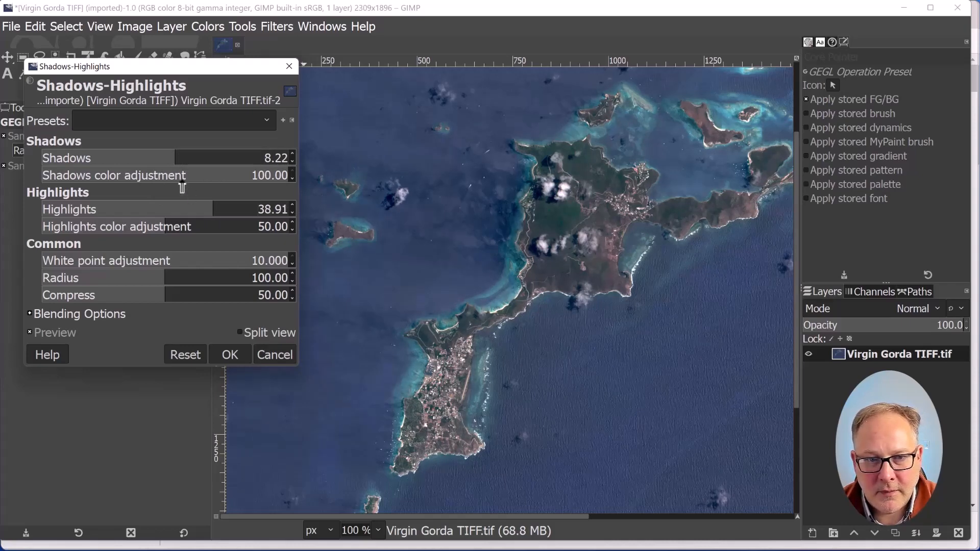
mouse_move(171, 159)
left_mouse_down()
mouse_move(225, 160)
mouse_move(184, 160)
left_mouse_up()
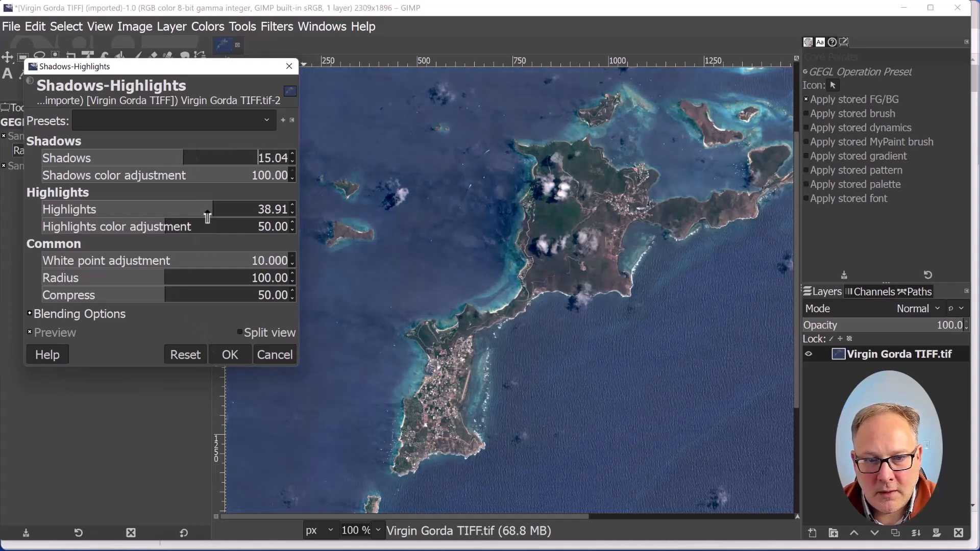
left_click_drag(208, 214, 220, 212)
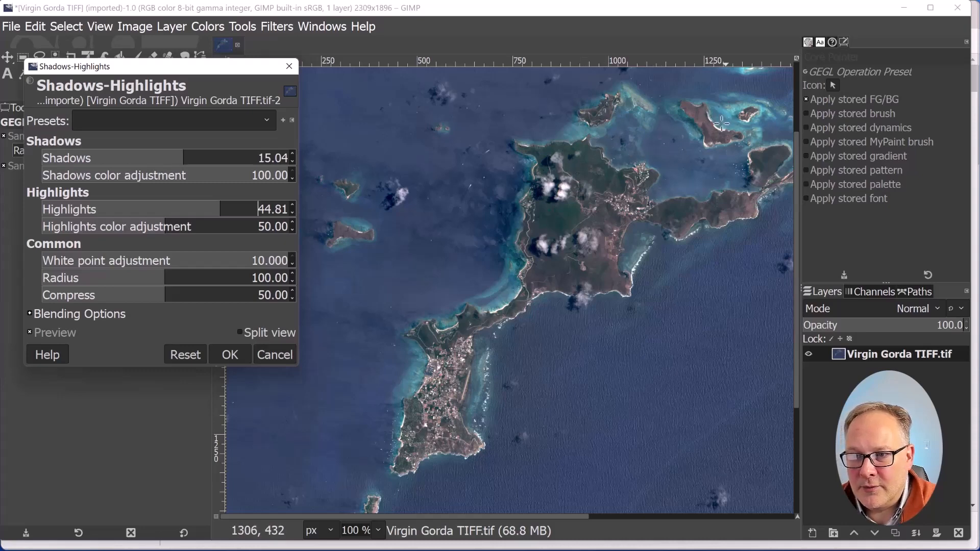
left_click(229, 354)
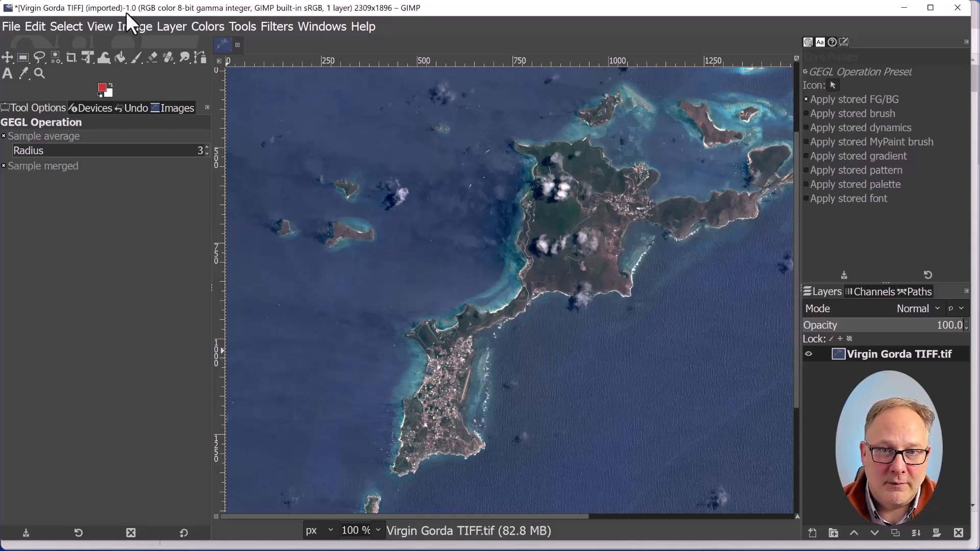
Start exporting the image to Downloads under the name Virgin Gorda TIFF-from gimp.tif
left_click(207, 26)
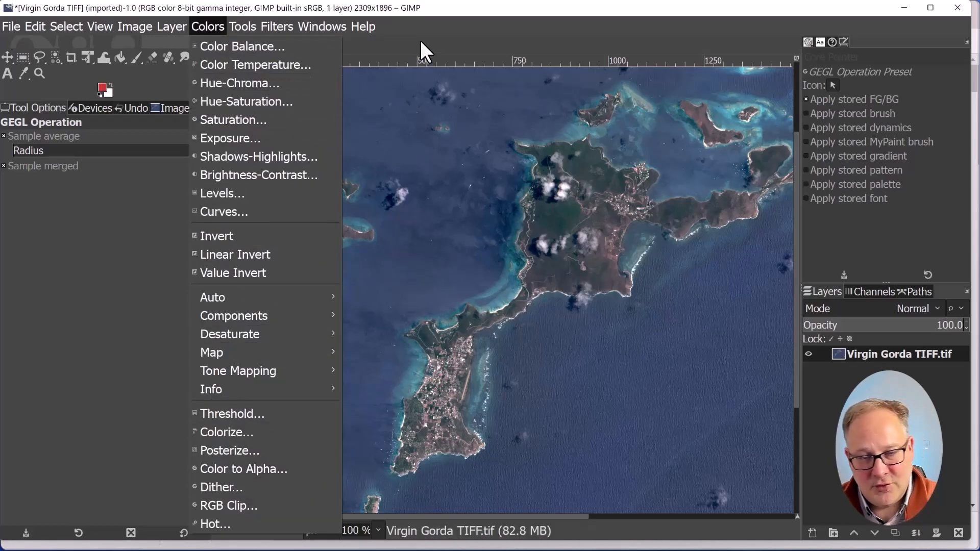
left_click(101, 49)
left_click(12, 27)
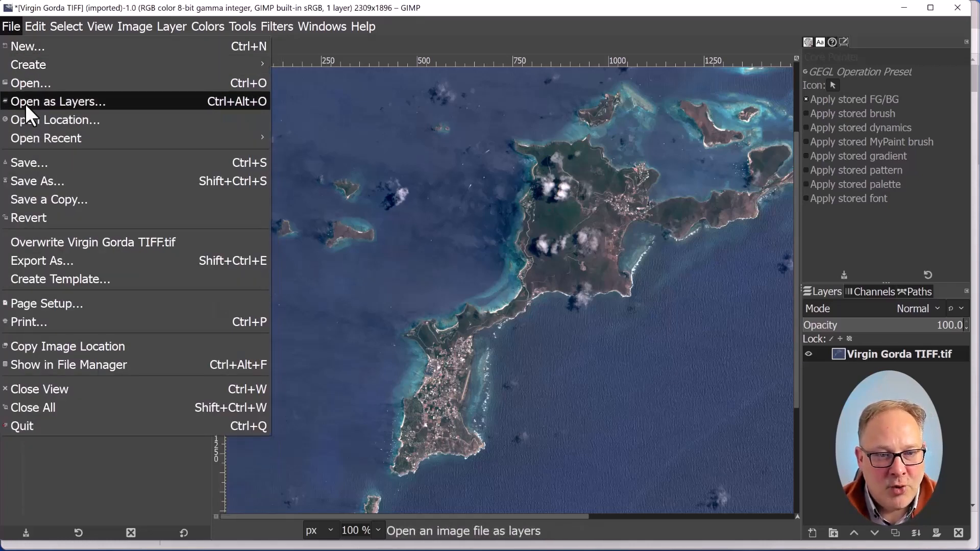
left_click(72, 257)
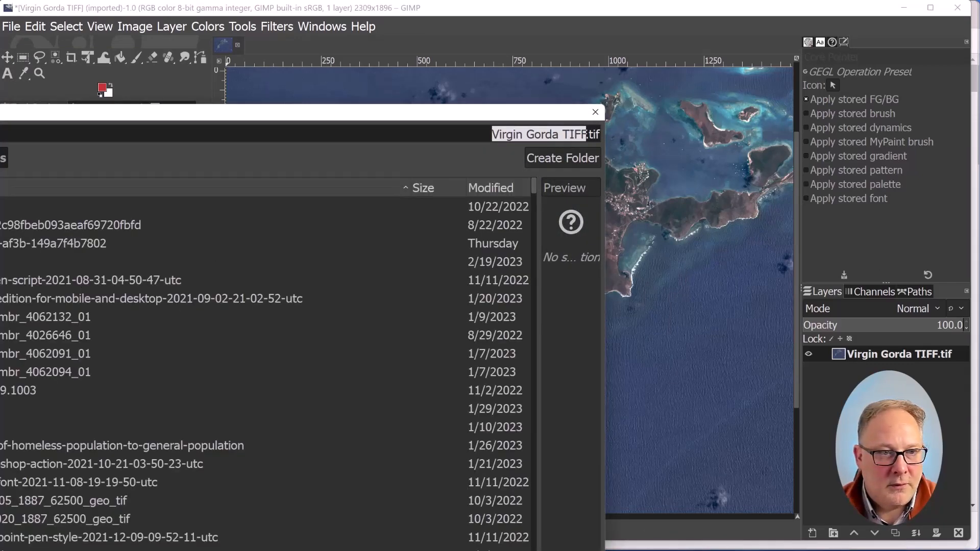
left_click_drag(219, 297, 179, 63)
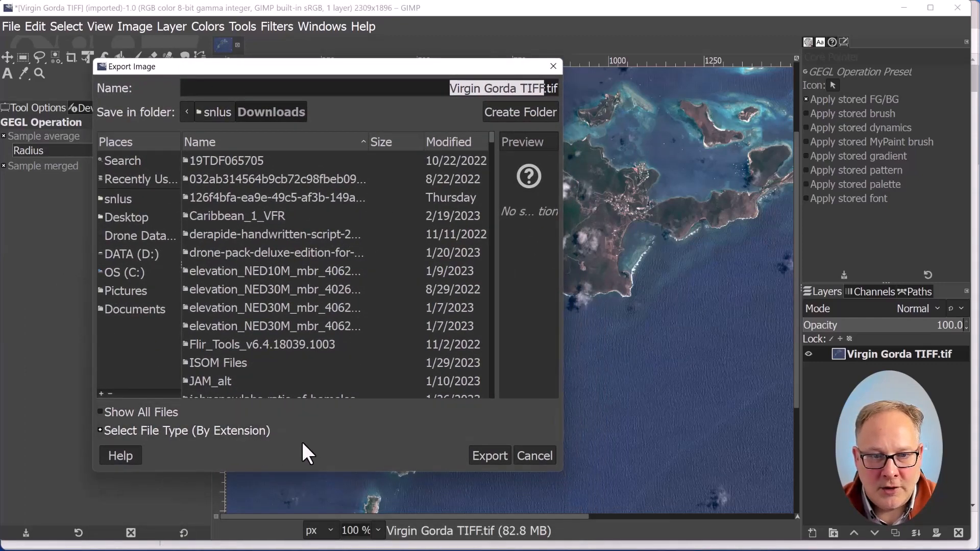
left_click_drag(562, 470, 799, 456)
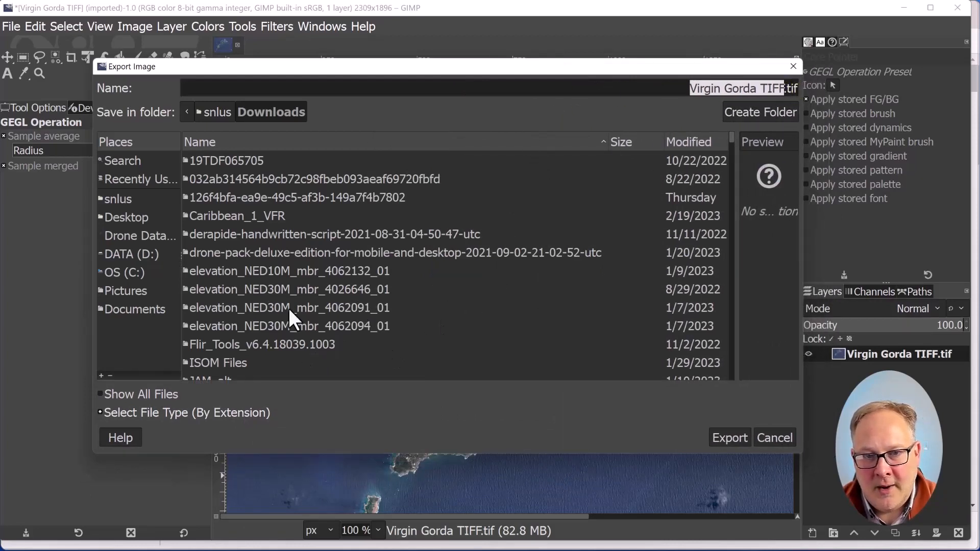
left_click(228, 89)
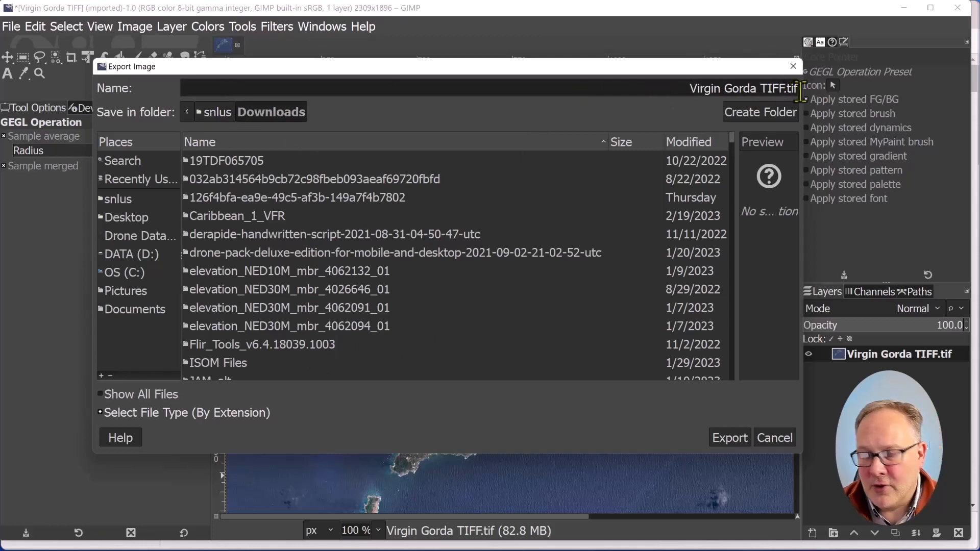
type("-from gim")
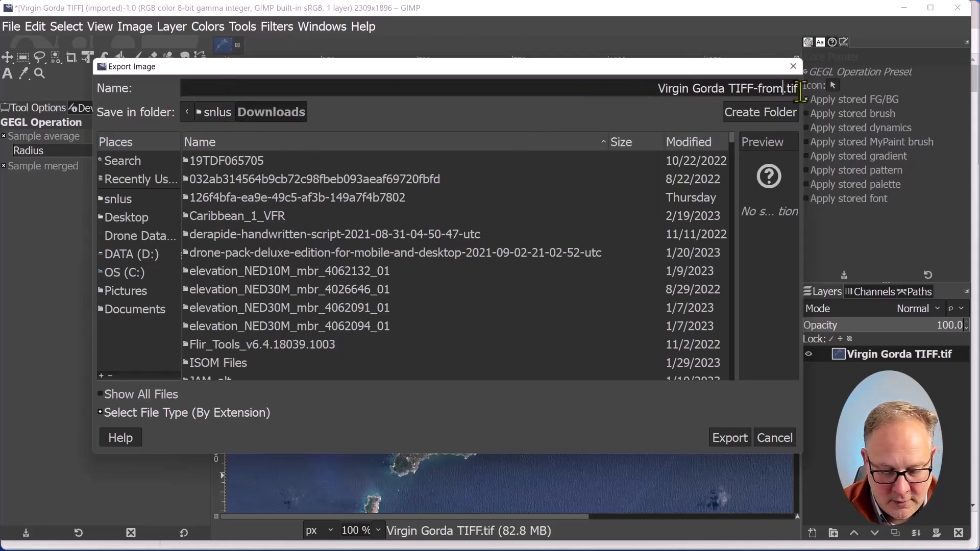
type("p")
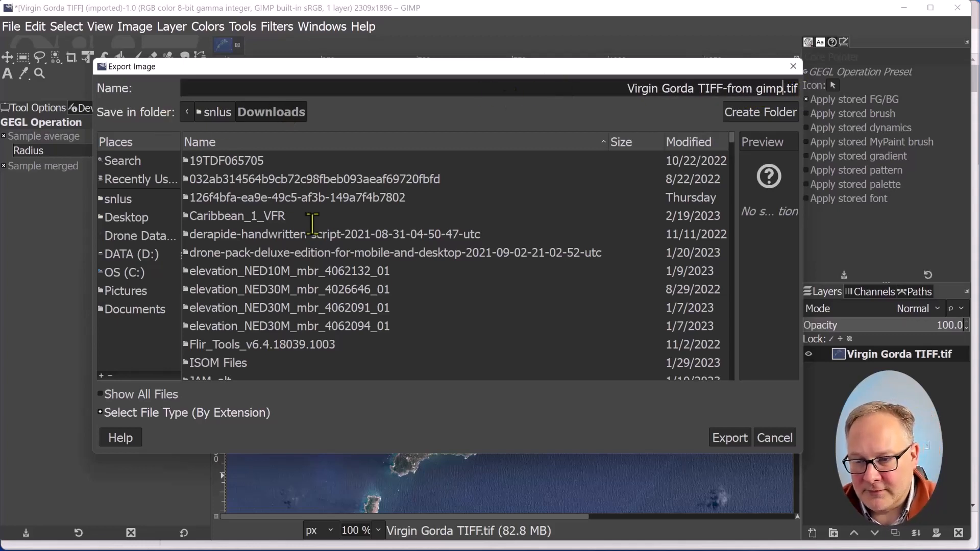
Confirm the export, accepting the TIFF export options as they are
left_click(741, 439)
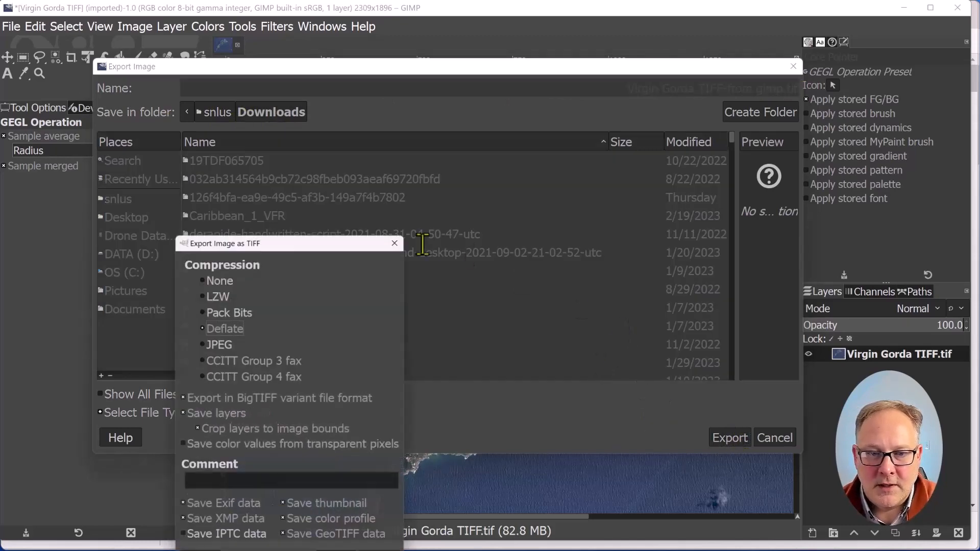
left_click_drag(285, 240, 290, 131)
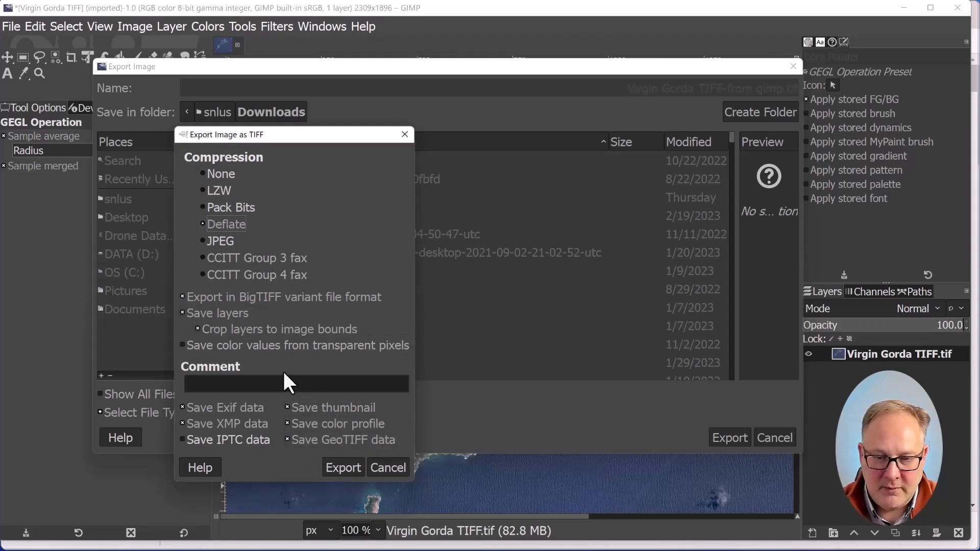
left_click(343, 467)
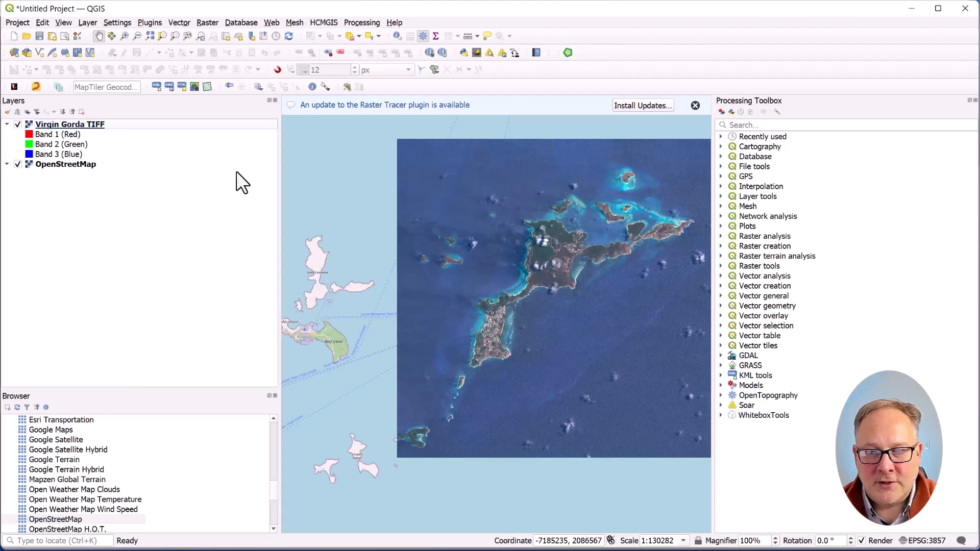
left_click(13, 53)
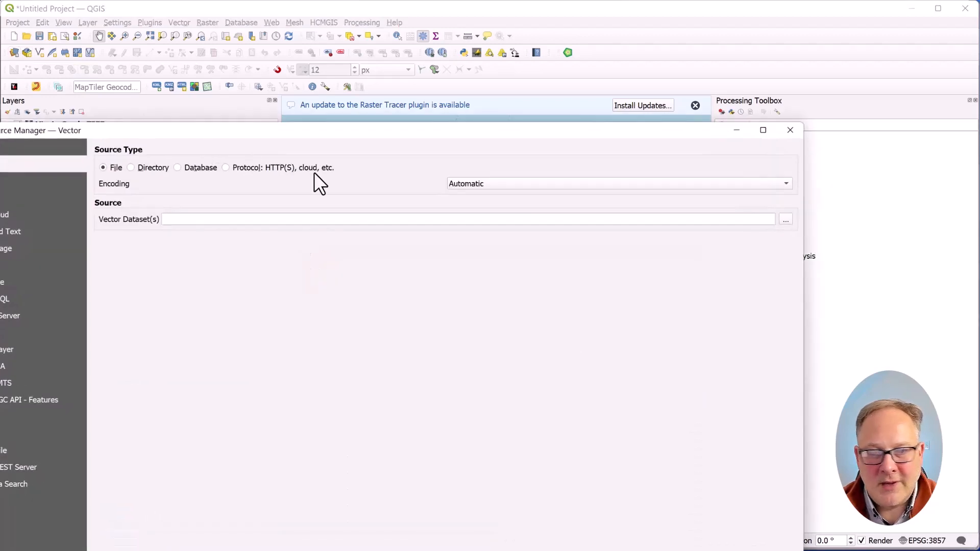
left_click_drag(576, 128, 646, 53)
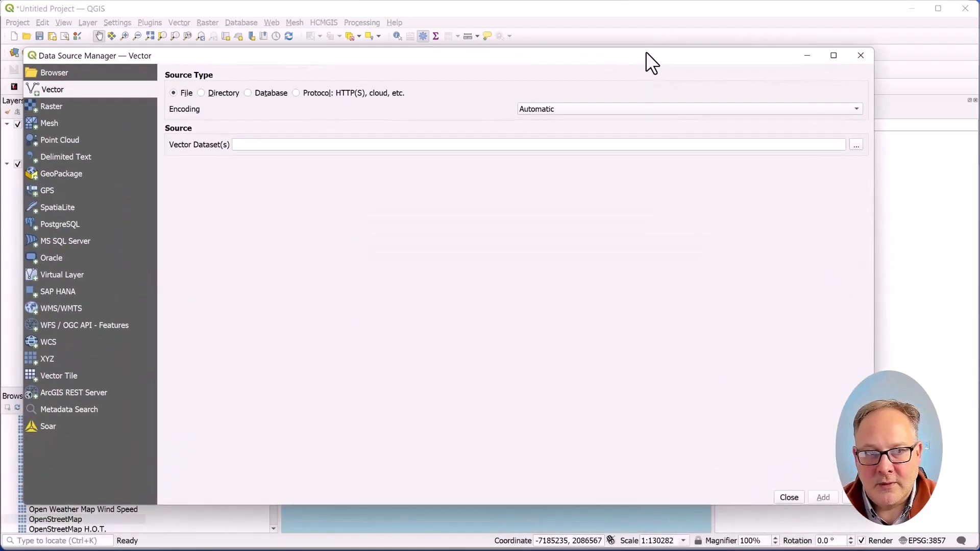
left_click(76, 106)
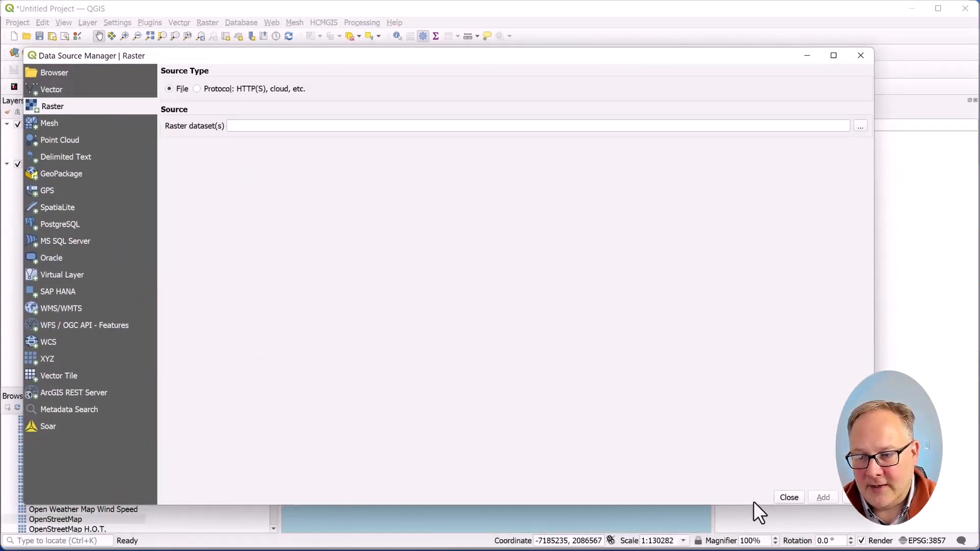
left_click(790, 497)
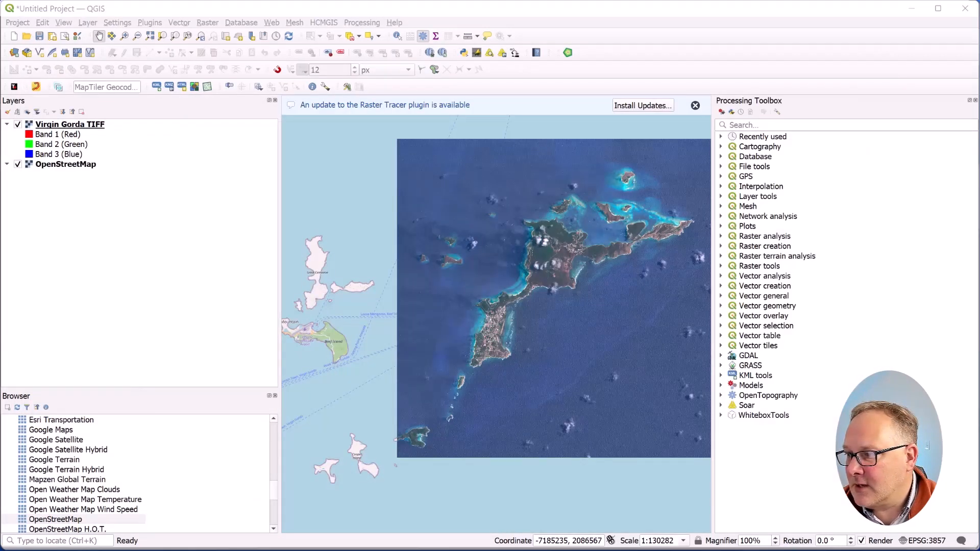
In QGIS, add the exported Virgin Gorda TIFF-from gimp file as a layer and hide the original layer
left_click_drag(632, 246, 372, 299)
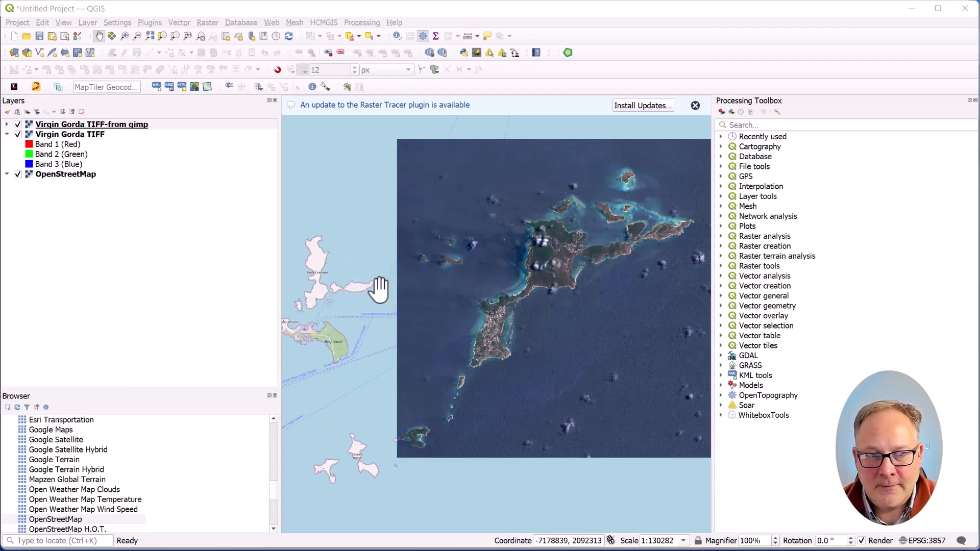
left_click(18, 135)
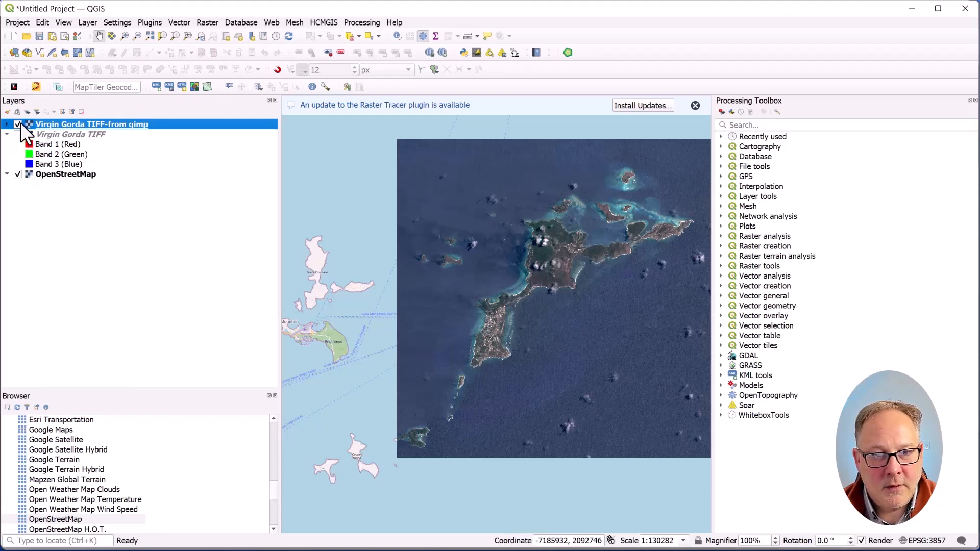
Zoom into the island and toggle the layers' visibility to compare the GIMP version with the original
scroll(566, 284, "up", 1)
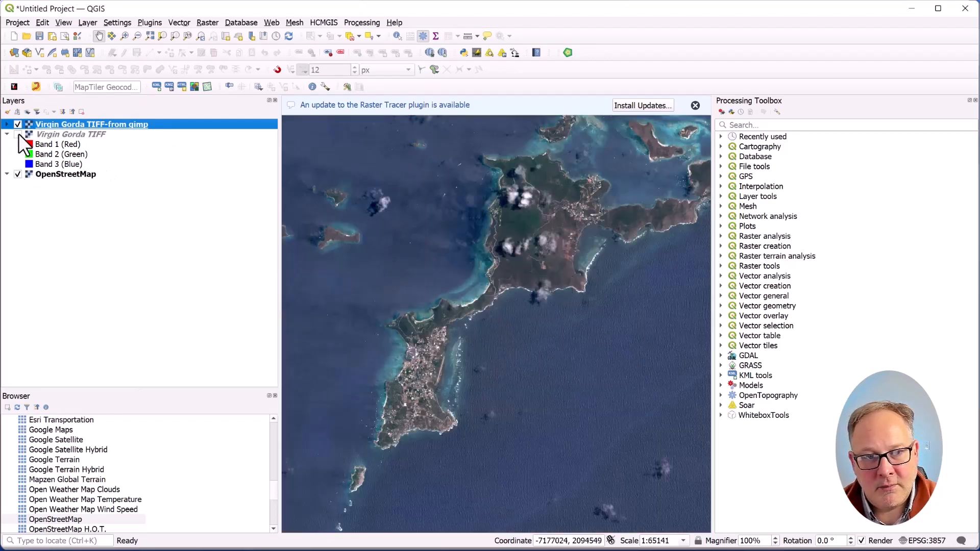
left_click(18, 134)
left_click(19, 124)
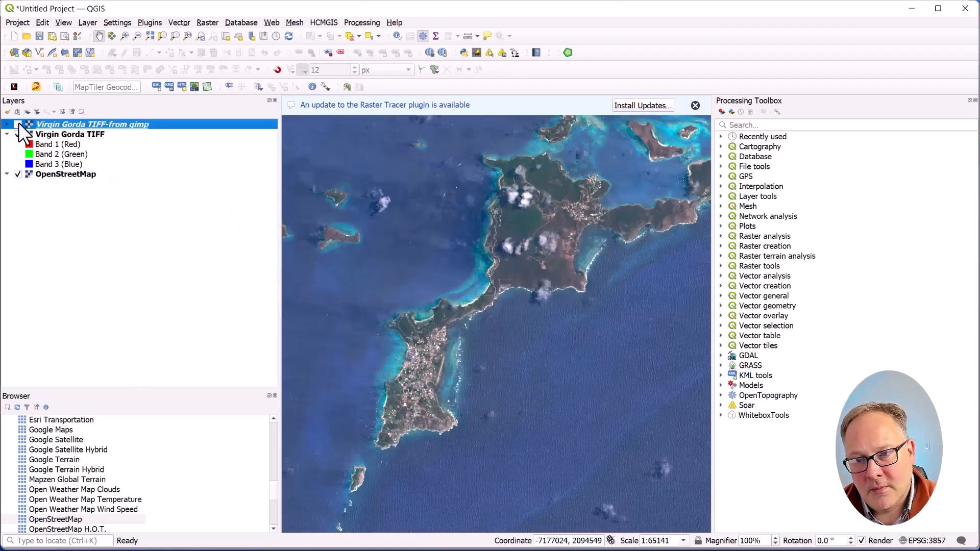
left_click(18, 124)
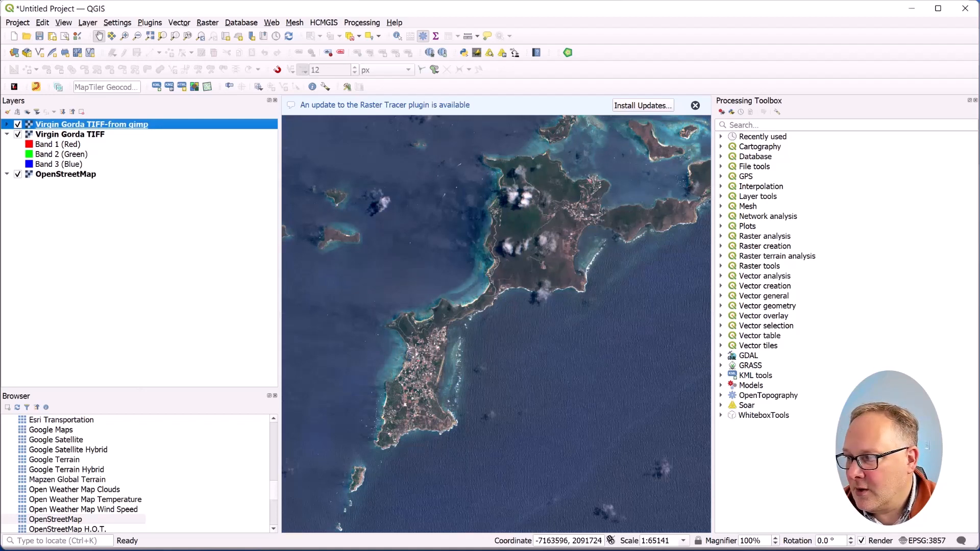
Add another Virgin Gorda TIFF layer to the map, then hide it and the GIMP layer to compare
left_click_drag(713, 245, 498, 258)
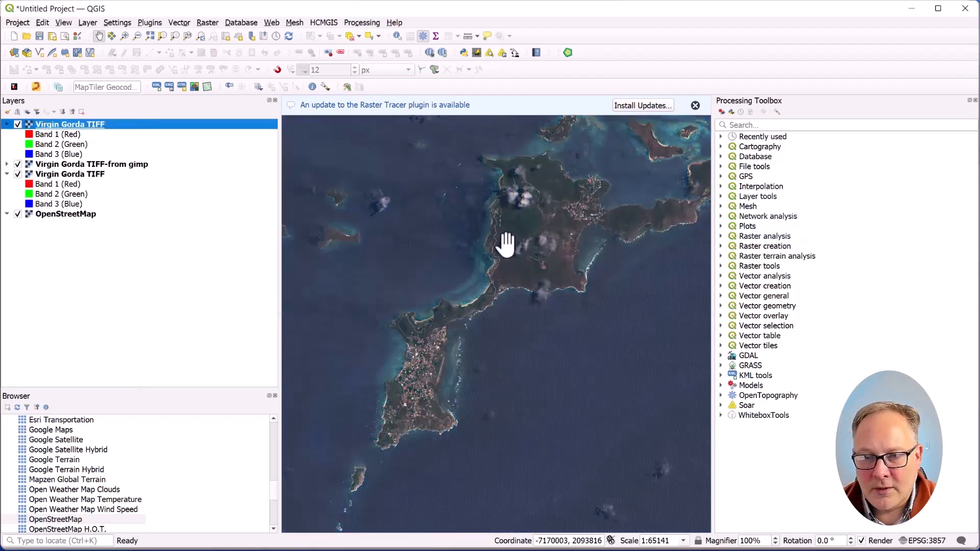
left_click(18, 124)
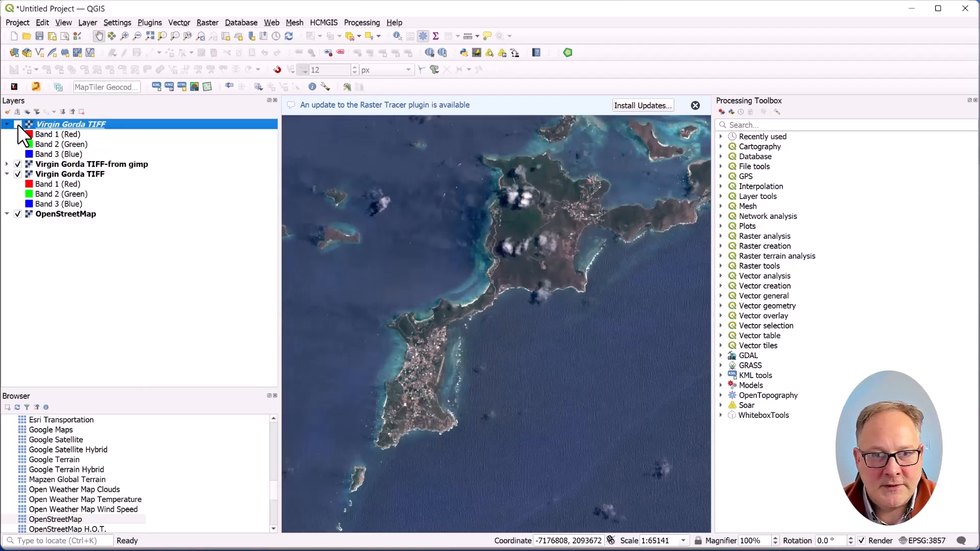
left_click(17, 164)
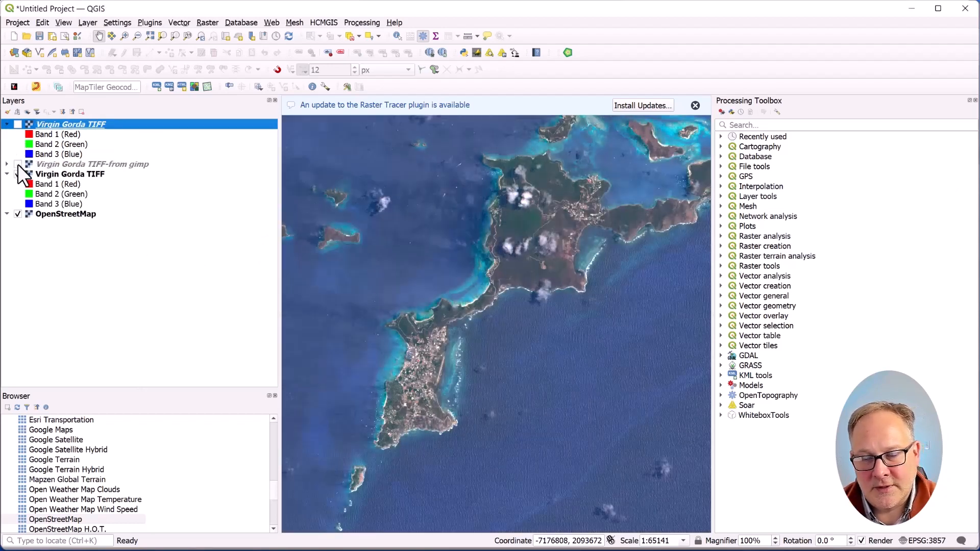